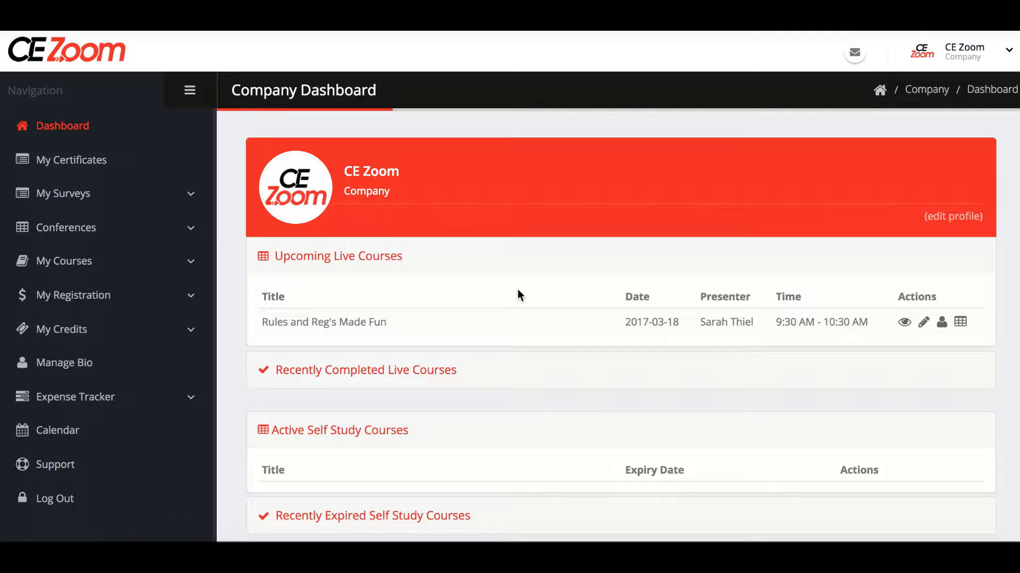
Expand My Courses in the sidebar and go to the Live Courses list.
{"action": "scroll", "coordinate": [517, 288], "scroll_direction": "down", "scroll_amount": 3}
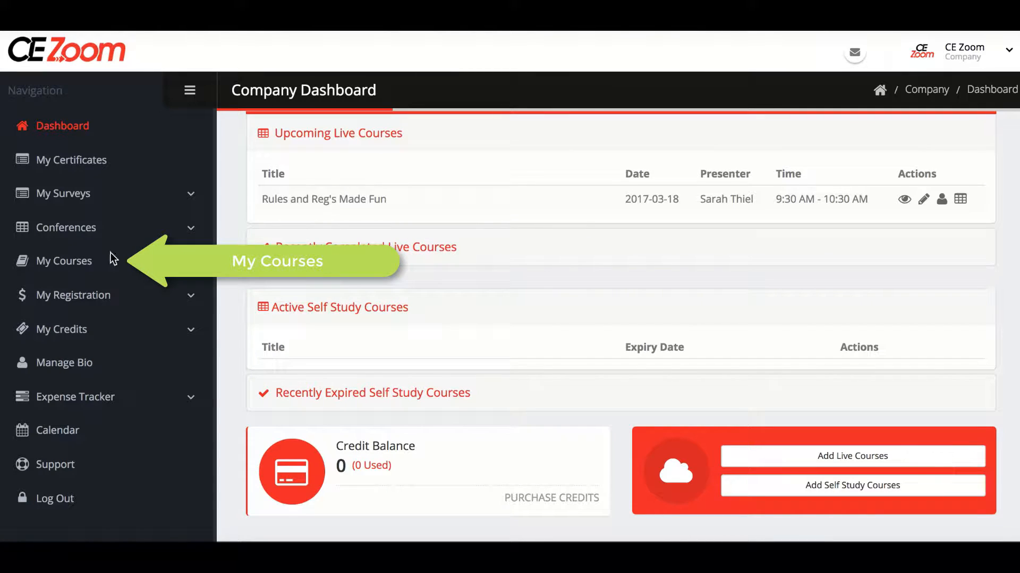
{"action": "left_click", "coordinate": [87, 266]}
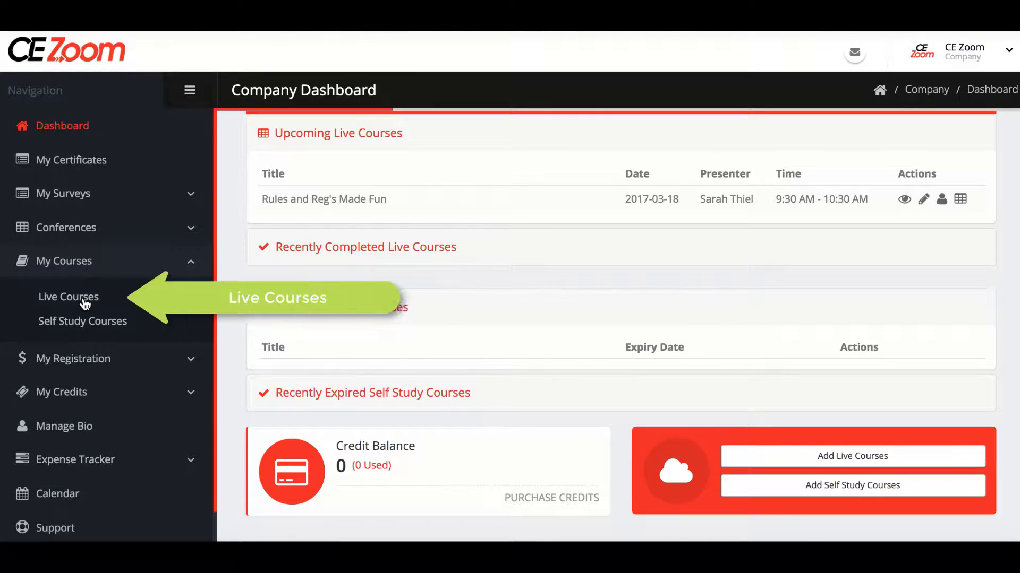
{"action": "left_click", "coordinate": [84, 300]}
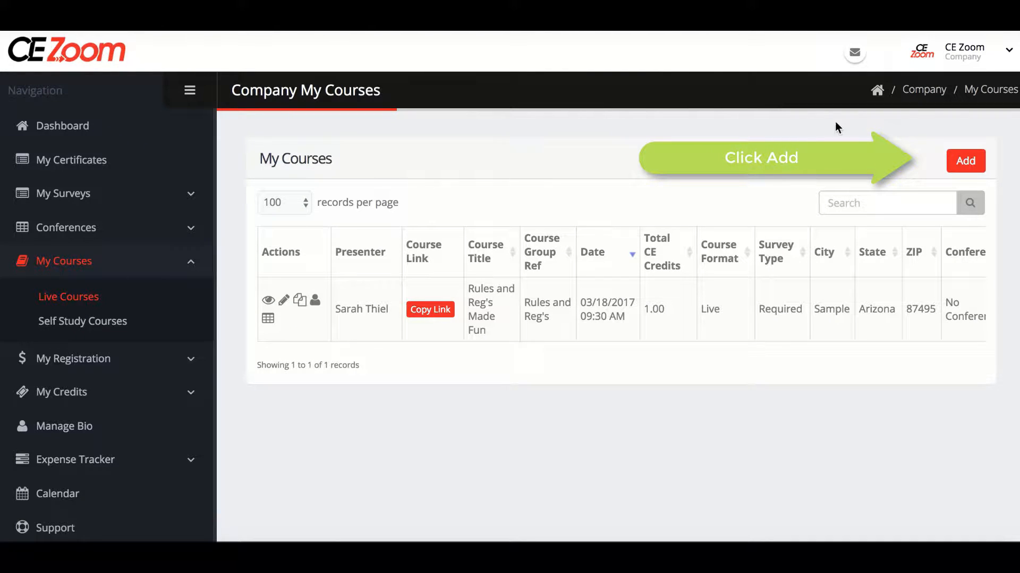
Start a new course, try the outside-registration option, and set course fee collection through CE Zoom to Yes.
{"action": "left_click", "coordinate": [963, 159]}
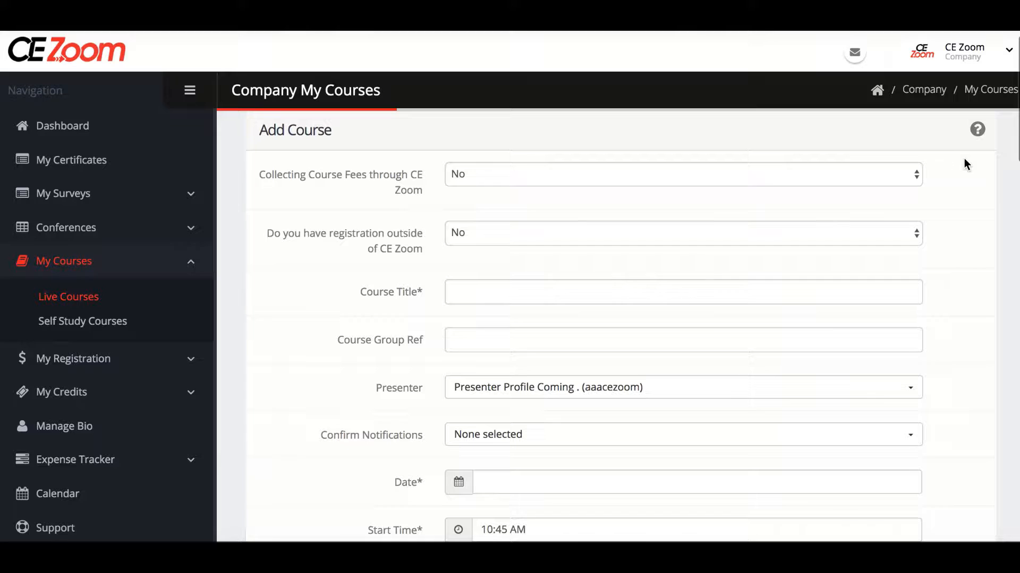
{"action": "left_click", "coordinate": [914, 173]}
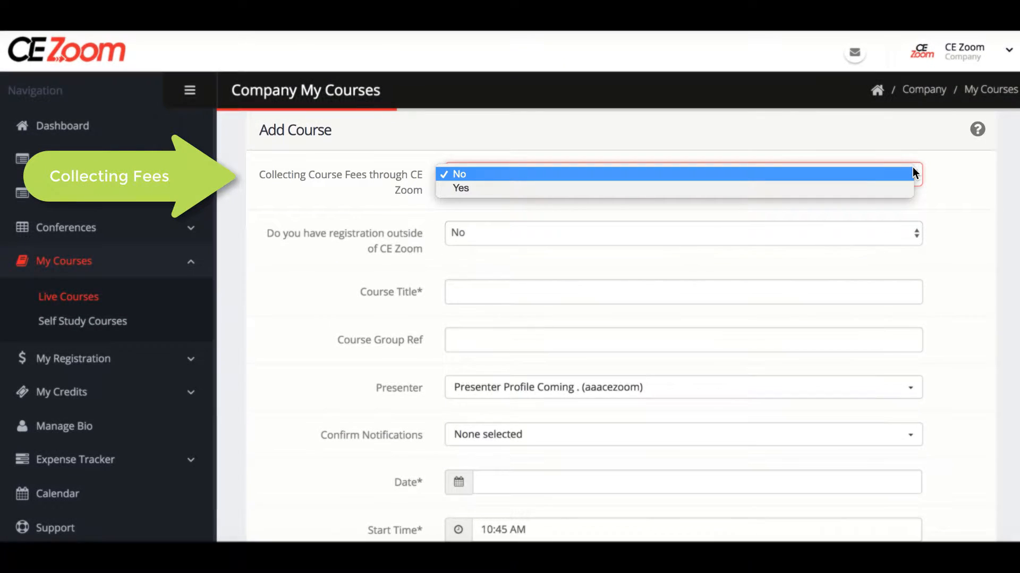
{"action": "left_click", "coordinate": [829, 169]}
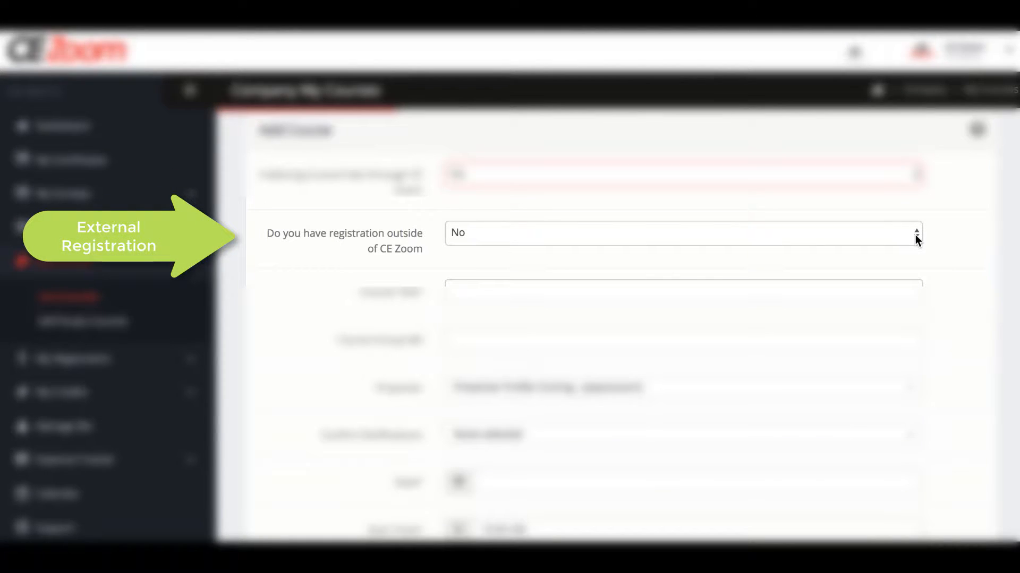
{"action": "left_click", "coordinate": [915, 235]}
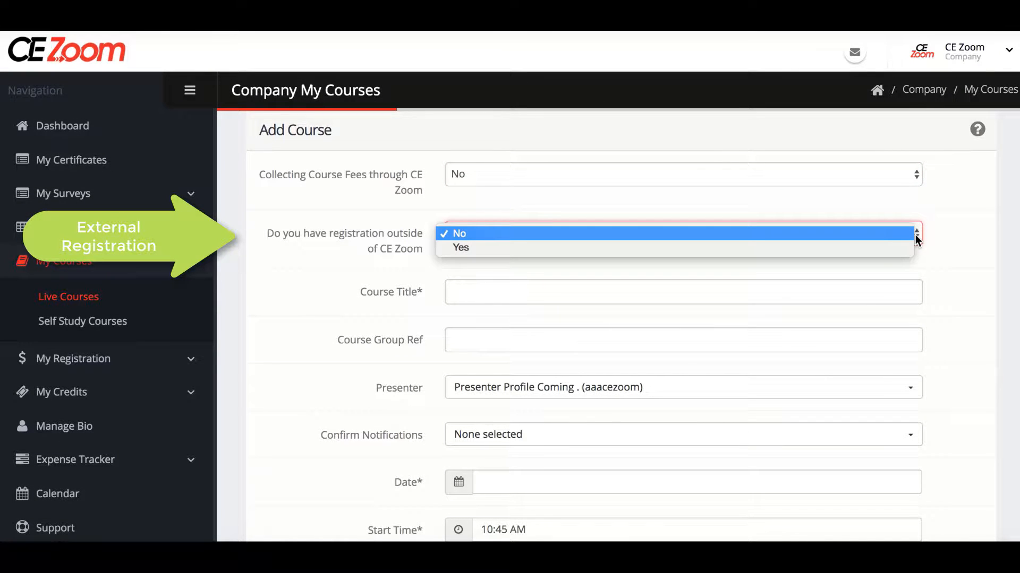
{"action": "left_click", "coordinate": [908, 235]}
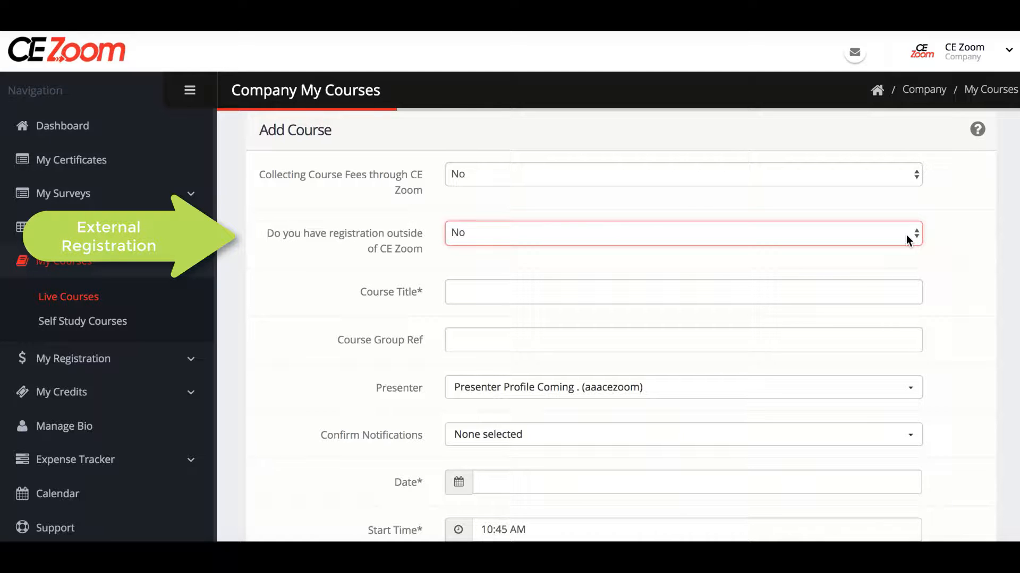
{"action": "left_click", "coordinate": [918, 240]}
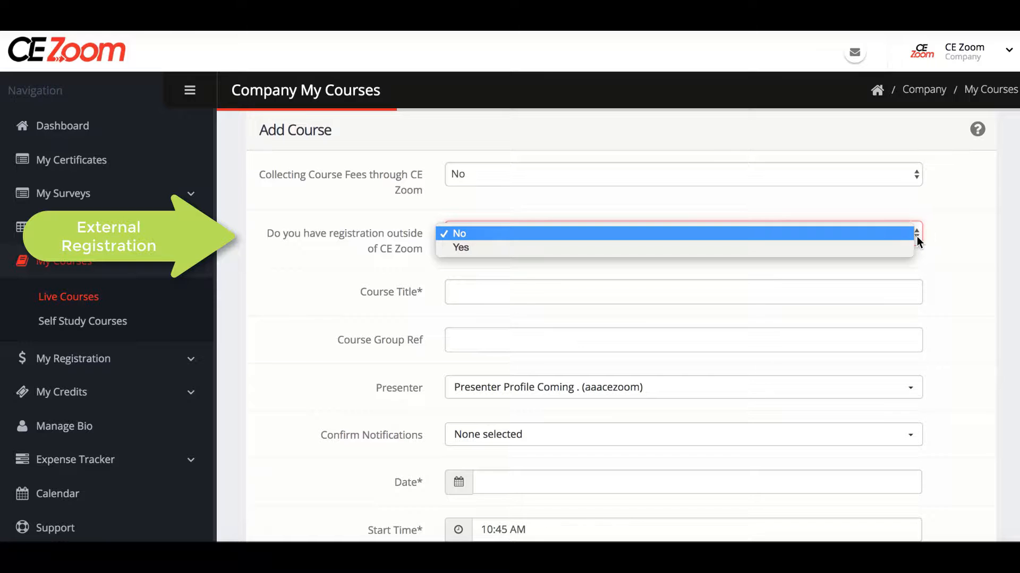
{"action": "left_click", "coordinate": [905, 249]}
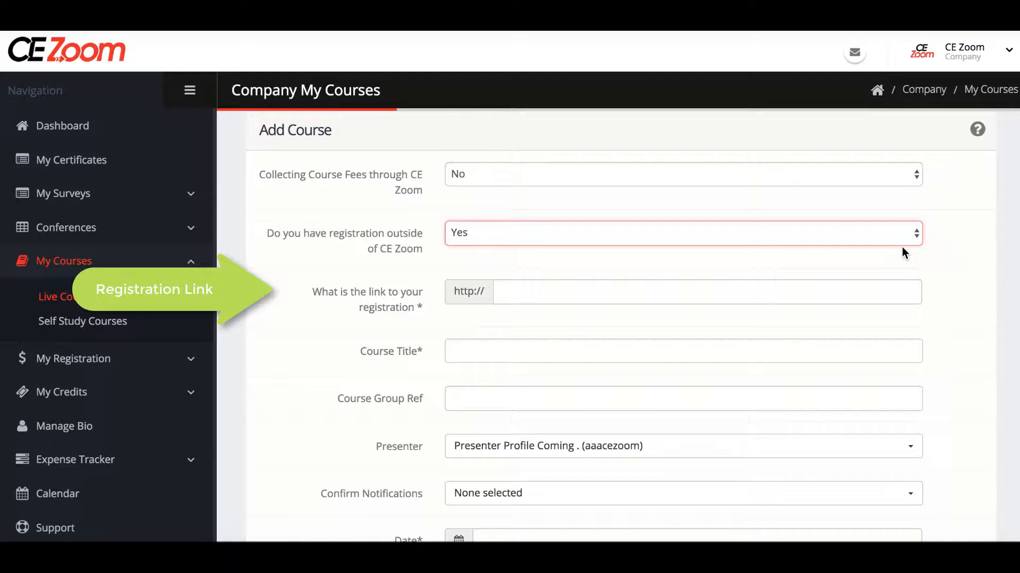
{"action": "left_click", "coordinate": [908, 175]}
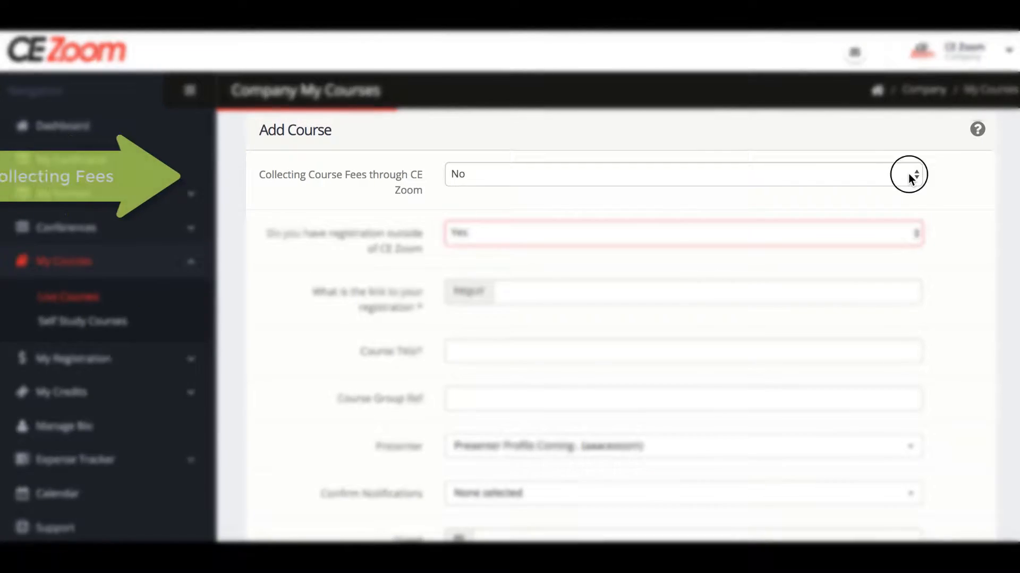
{"action": "left_click", "coordinate": [908, 188]}
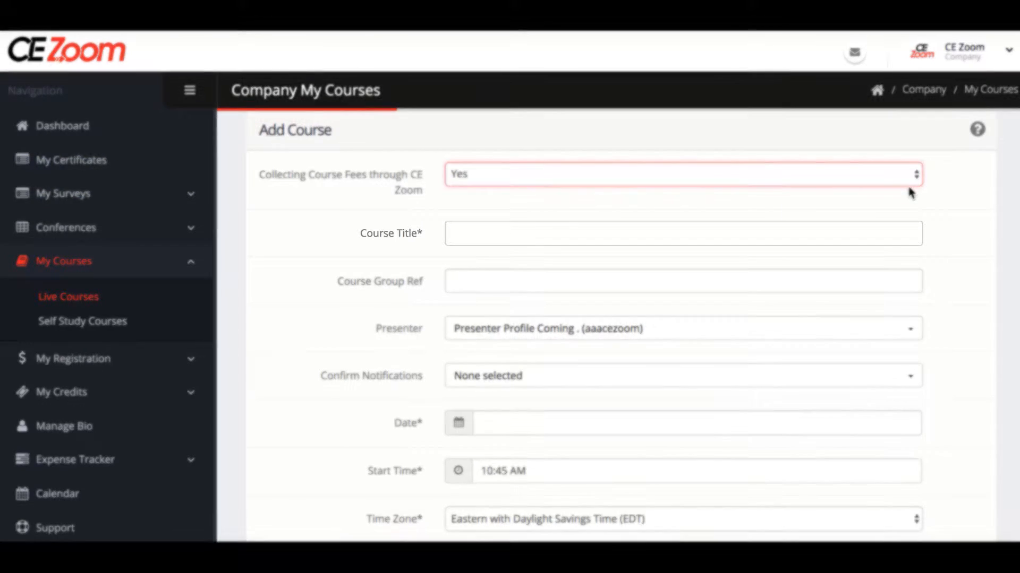
Enter 'Rules and Reg's Made Fun' as the course title.
{"action": "left_click", "coordinate": [823, 236]}
{"action": "type", "text": "Rule"}
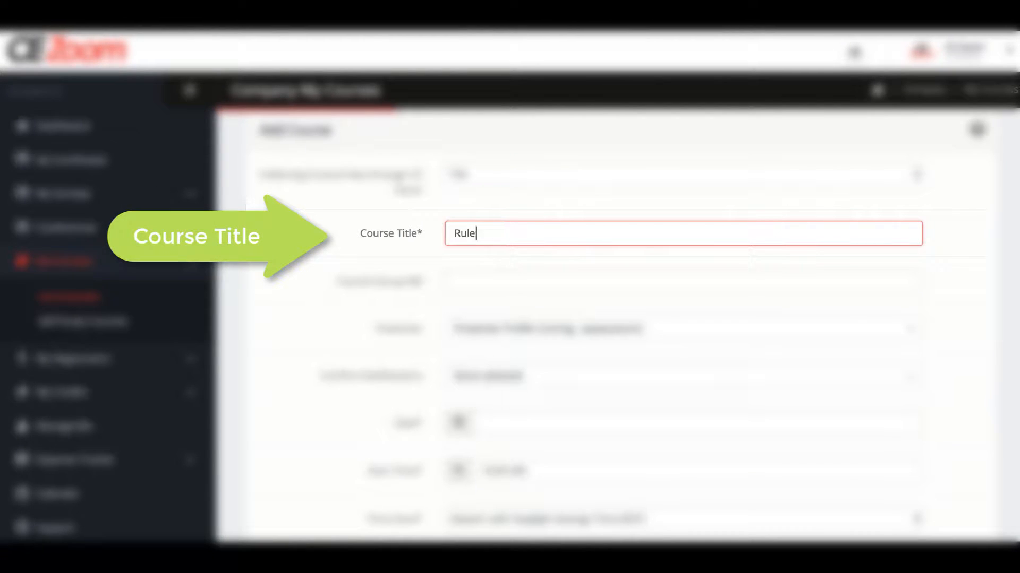
{"action": "type", "text": "s and Reg"}
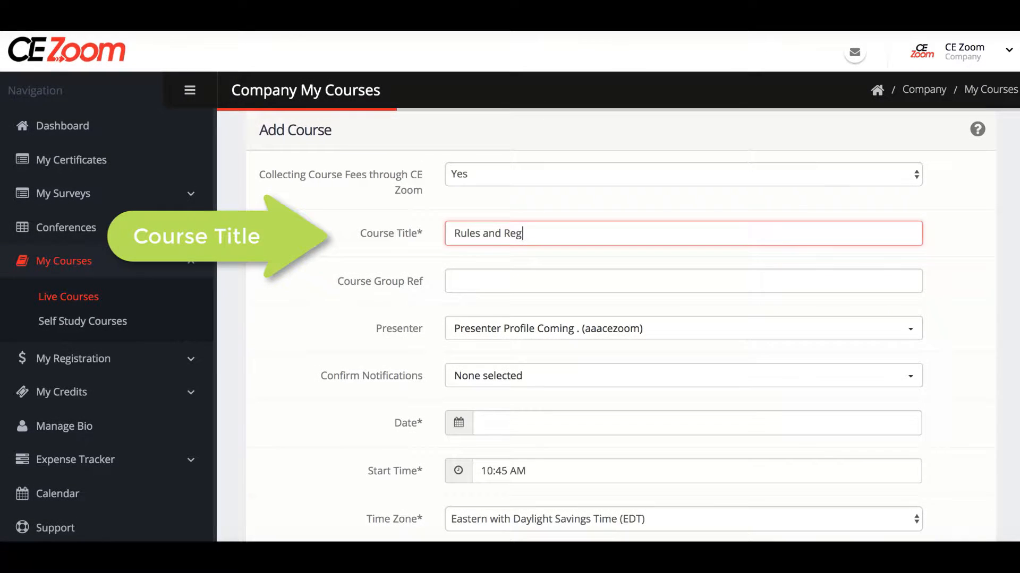
{"action": "type", "text": "'s Made Fun"}
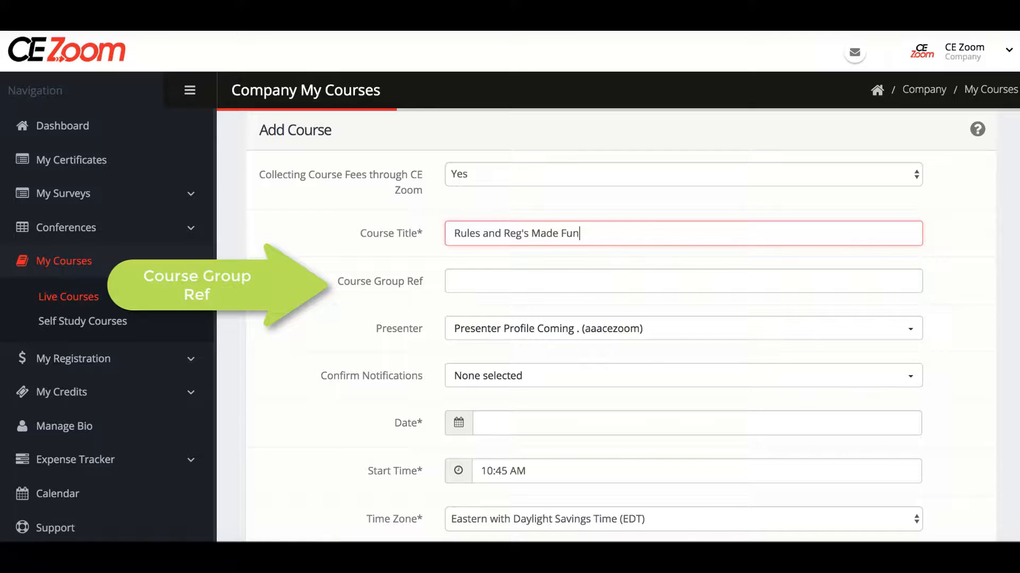
Search 'Rul' in Course Group Ref and pick the existing 'Rules and Reg's' group.
{"action": "left_click", "coordinate": [769, 280]}
{"action": "type", "text": "Rul"}
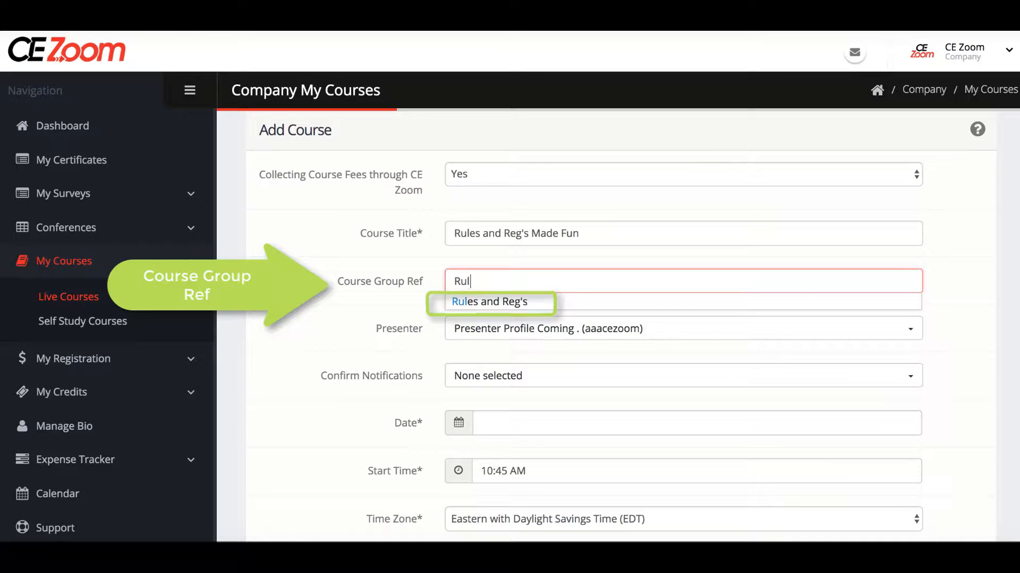
{"action": "left_click", "coordinate": [522, 301]}
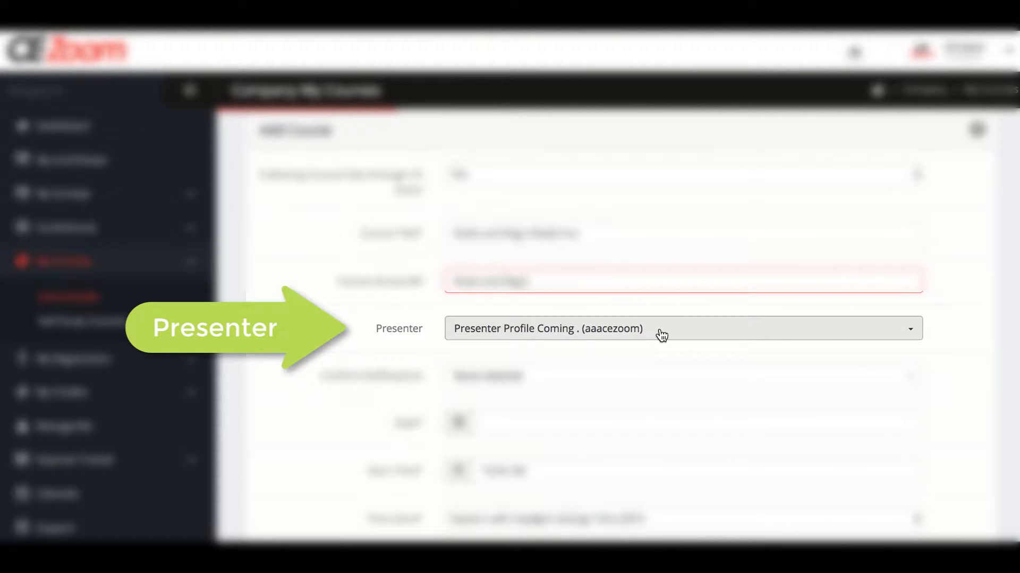
Search the Presenter list by first name and assign the matching presenter to the course.
{"action": "left_click", "coordinate": [661, 335]}
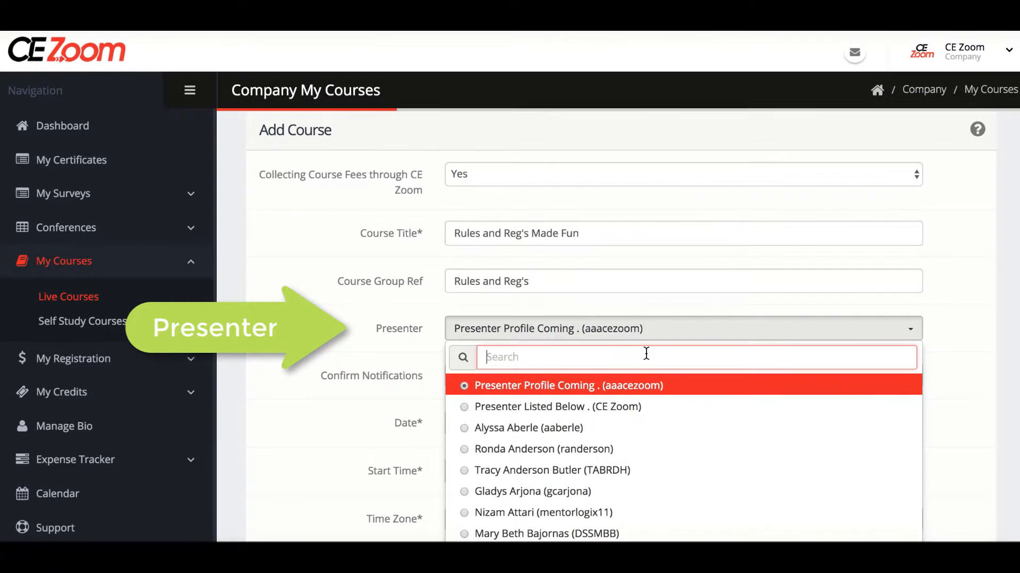
{"action": "type", "text": "lloyd"}
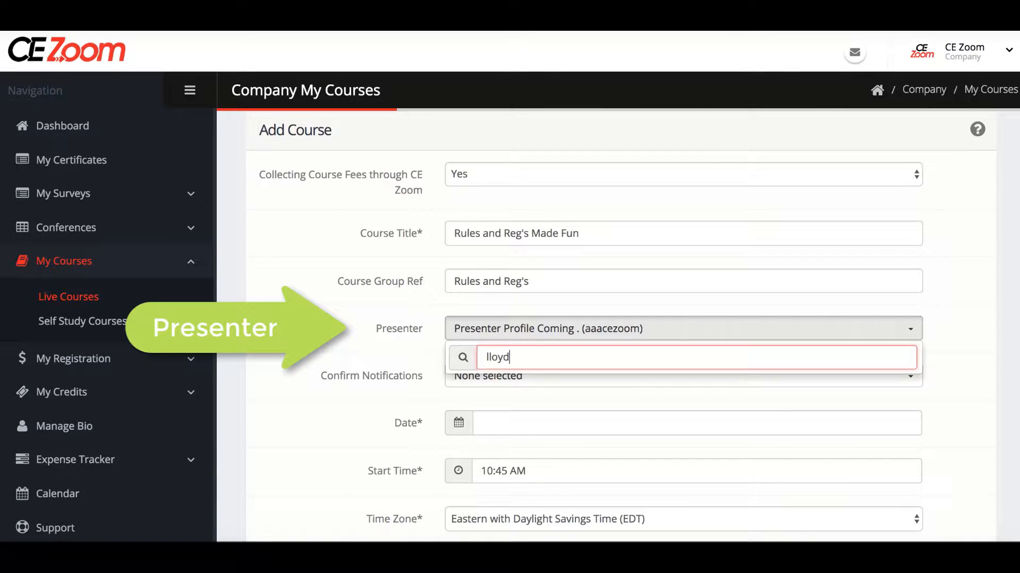
{"action": "key", "text": "BackSpace"}
{"action": "key", "text": "BackSpace"}
{"action": "key", "text": "BackSpace"}
{"action": "key", "text": "BackSpace"}
{"action": "key", "text": "BackSpace"}
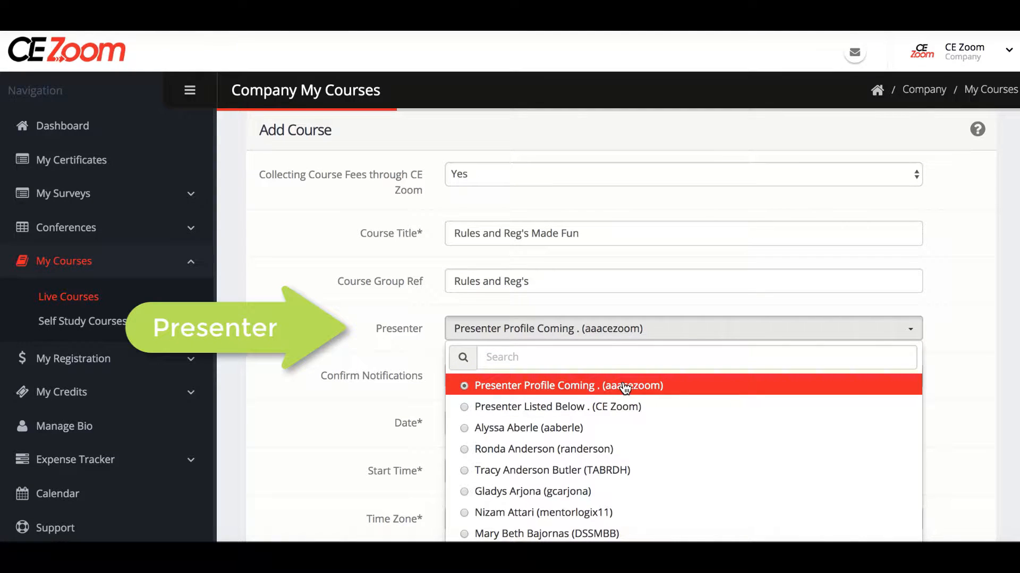
{"action": "left_click", "coordinate": [405, 343]}
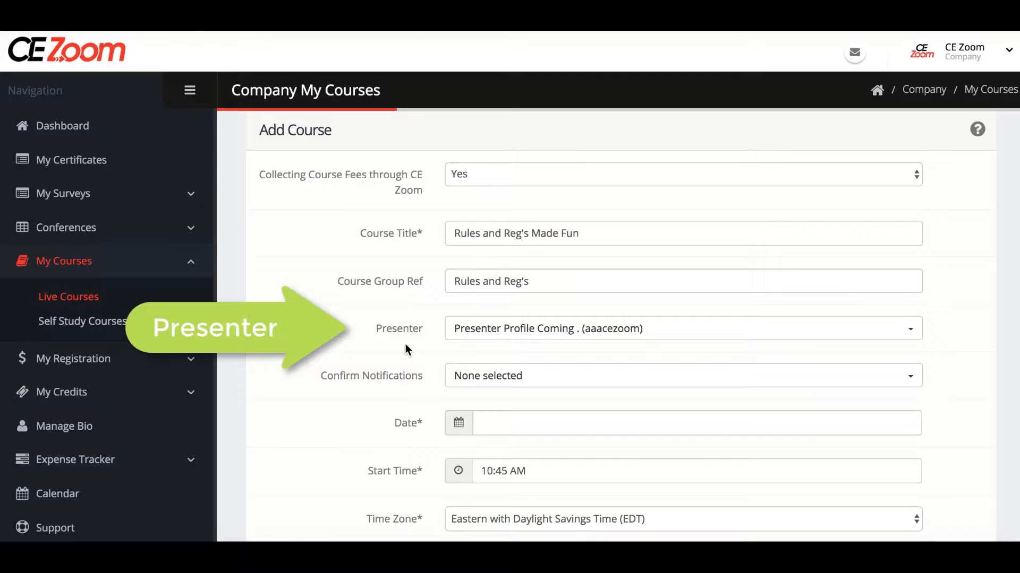
{"action": "left_click", "coordinate": [471, 327]}
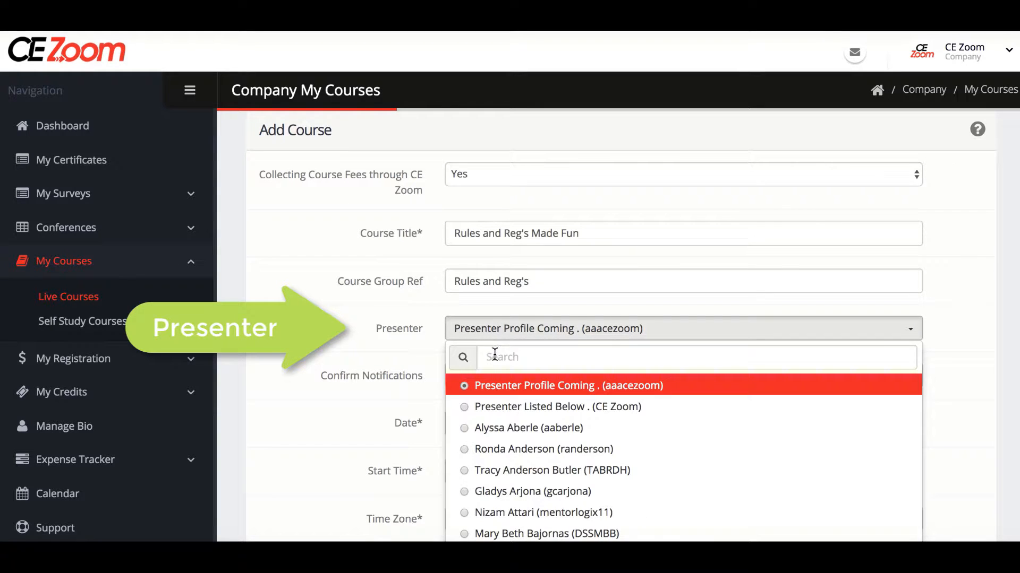
{"action": "type", "text": "sarah"}
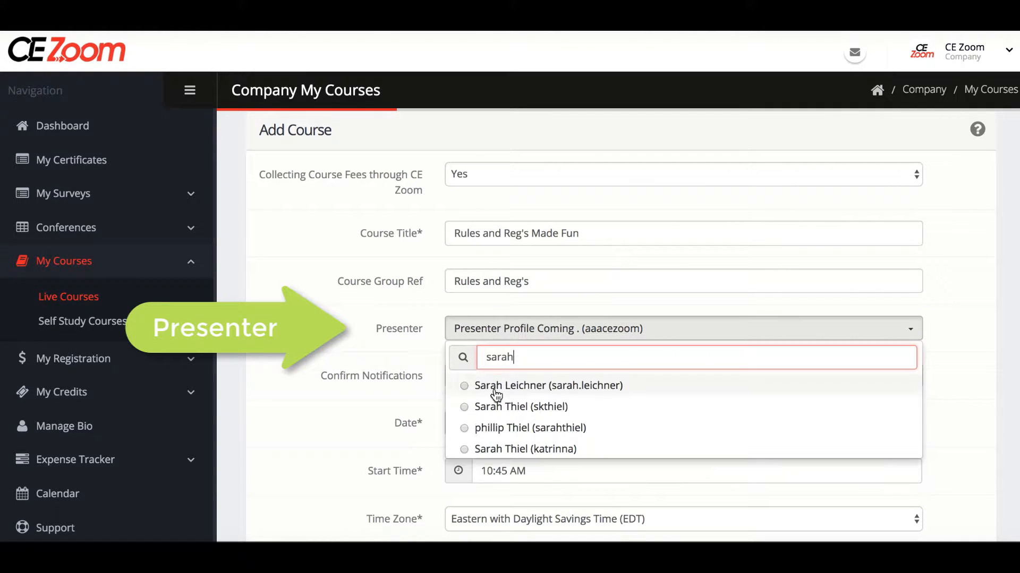
{"action": "left_click", "coordinate": [504, 426]}
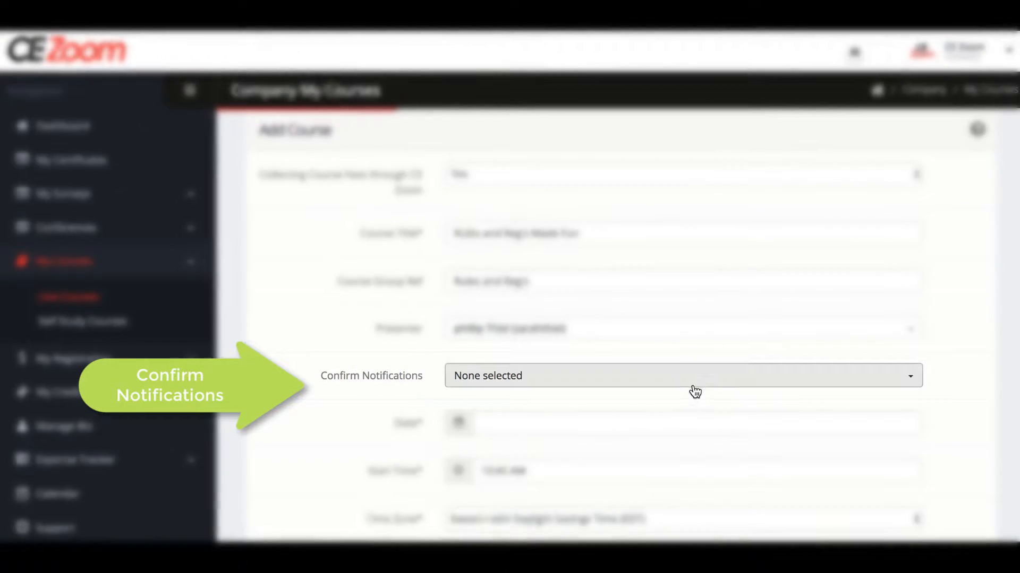
Select both Presenter and Company under Confirm Notifications so it shows All selected (2).
{"action": "left_click", "coordinate": [698, 387]}
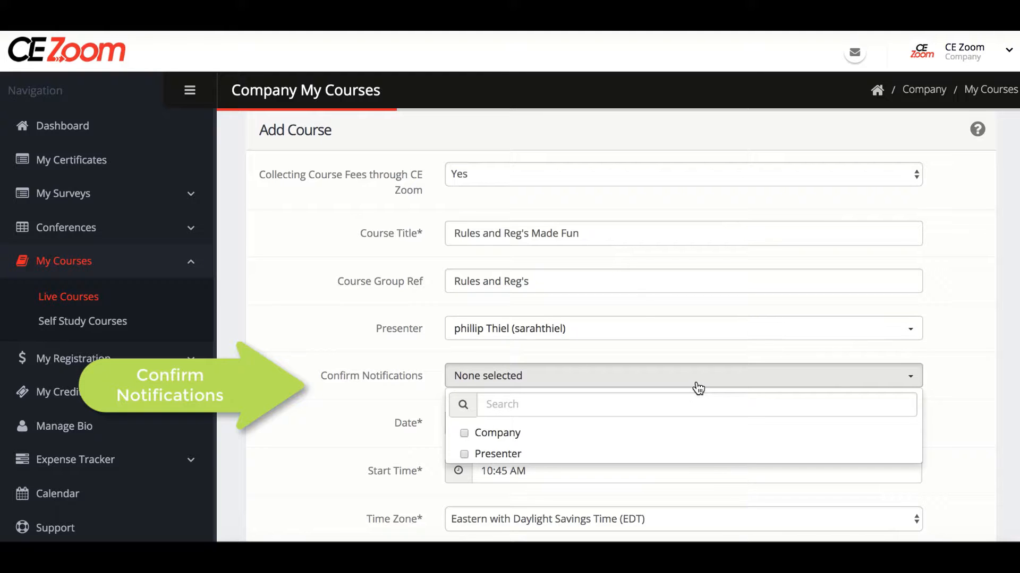
{"action": "left_click", "coordinate": [561, 453]}
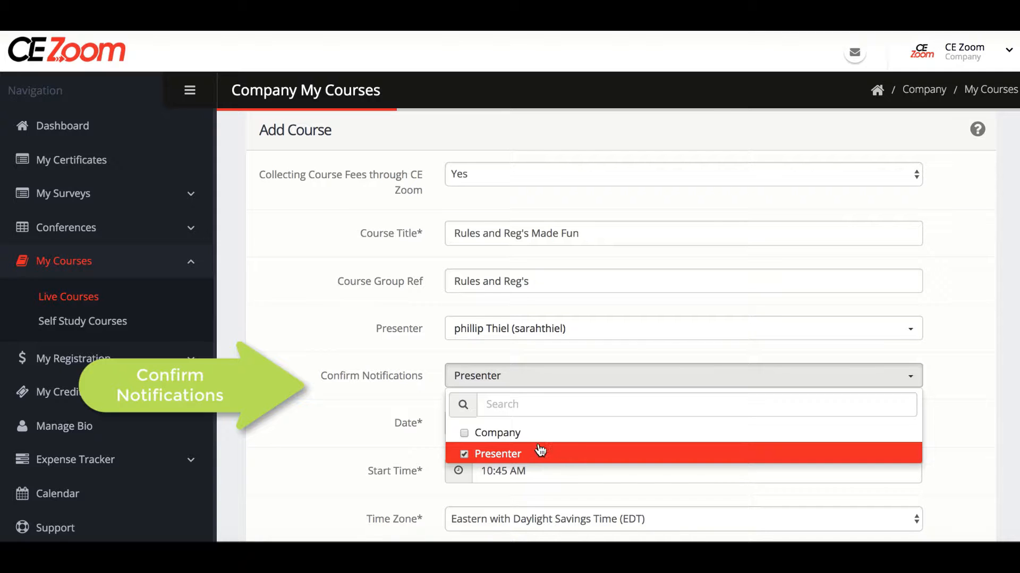
{"action": "left_click", "coordinate": [530, 439]}
{"action": "left_click", "coordinate": [416, 393]}
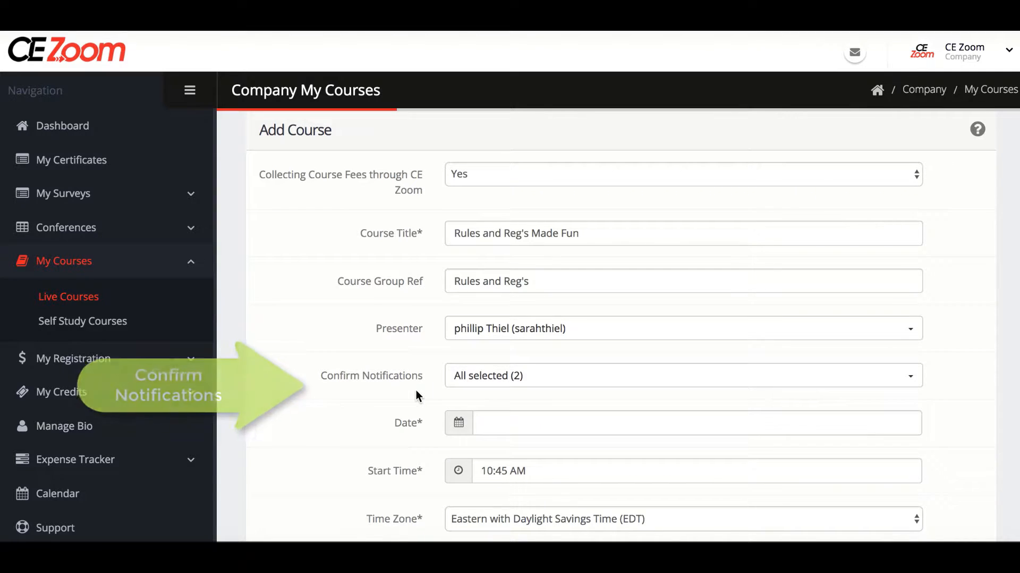
Set the course date to 03/18/2017 and the start time to 9:30 AM.
{"action": "left_click", "coordinate": [557, 423]}
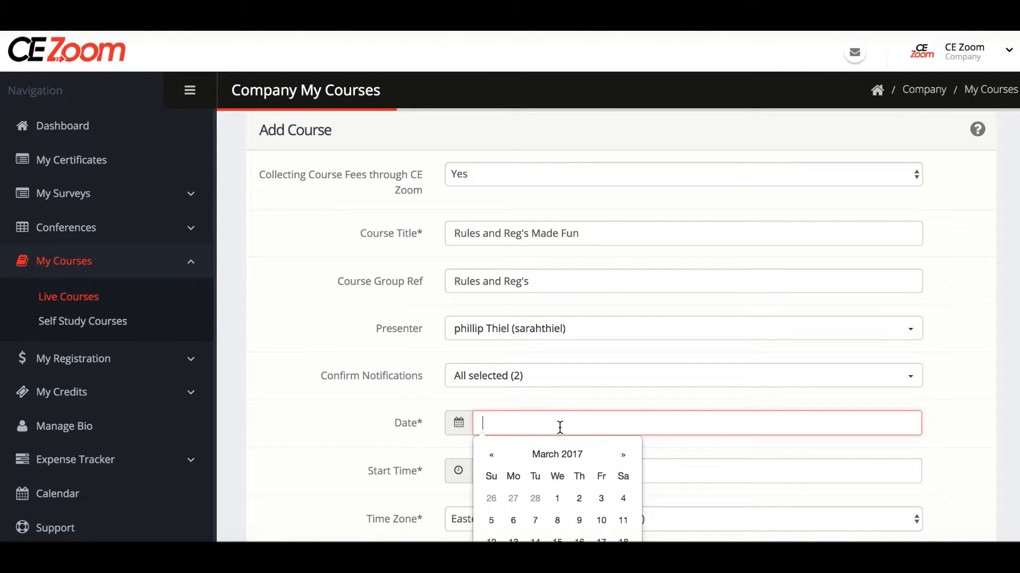
{"action": "scroll", "coordinate": [560, 427], "scroll_direction": "down", "scroll_amount": 2}
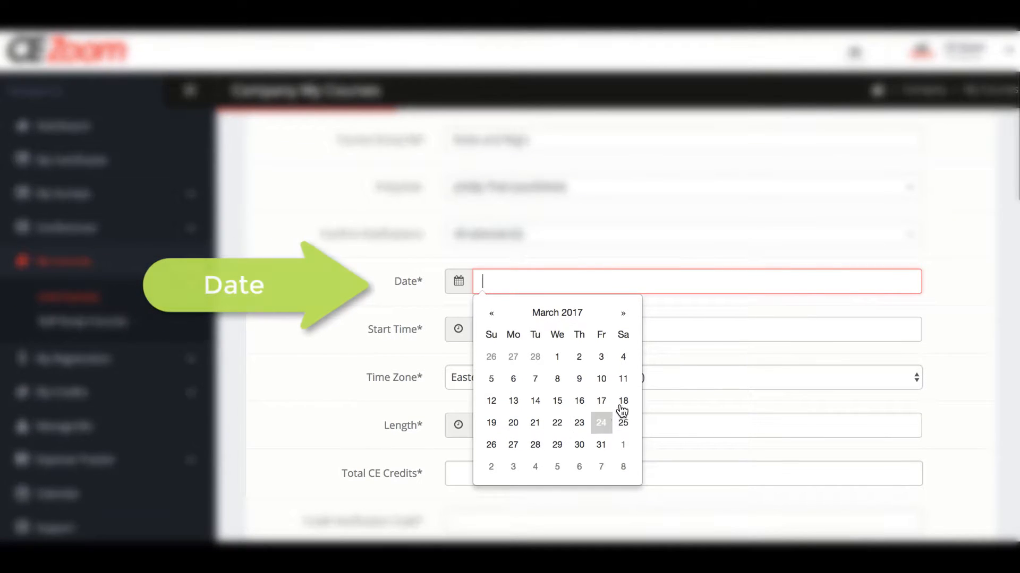
{"action": "left_click", "coordinate": [623, 401]}
{"action": "left_click", "coordinate": [416, 291]}
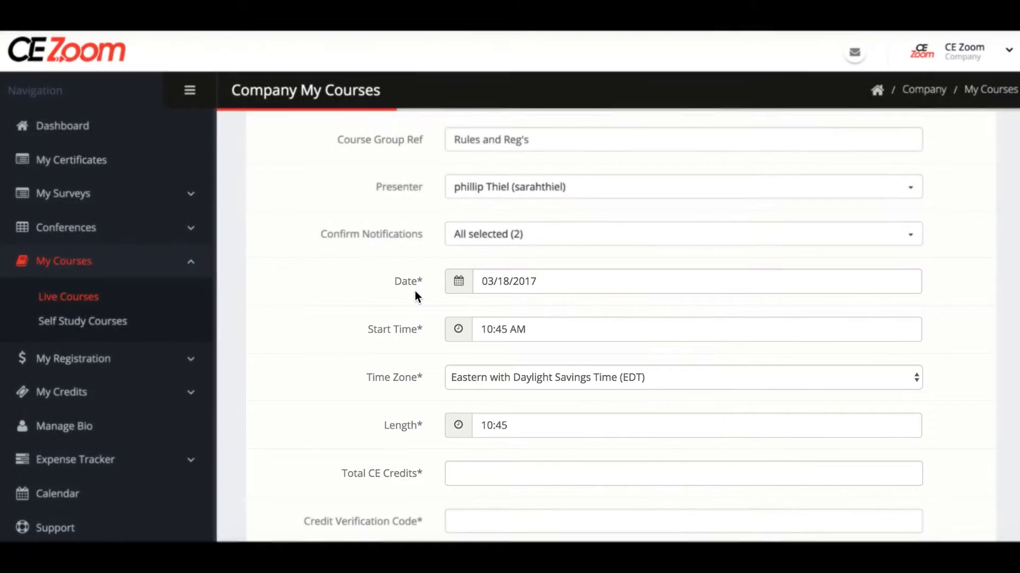
{"action": "left_click", "coordinate": [532, 330]}
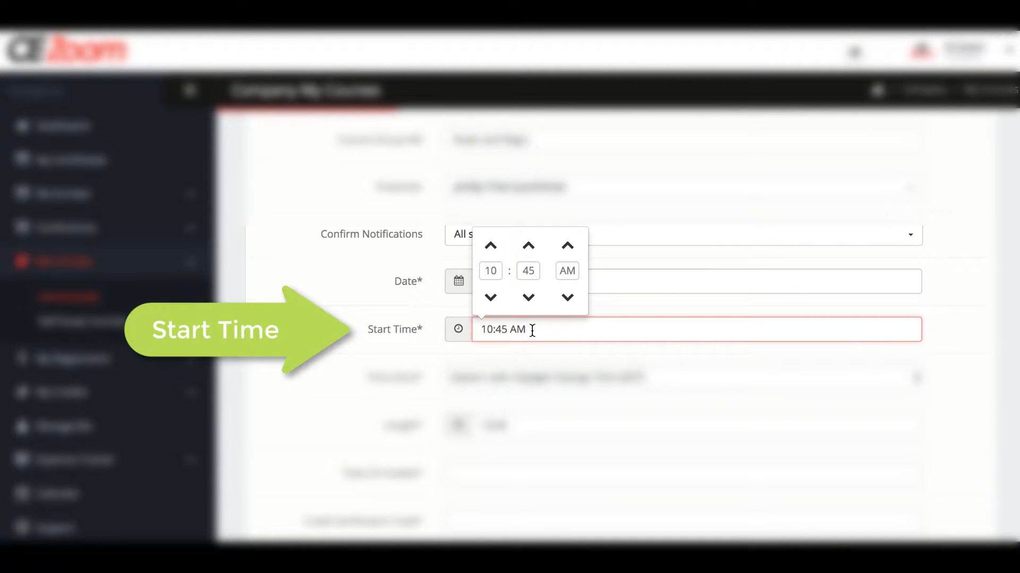
{"action": "left_click", "coordinate": [490, 297]}
{"action": "left_click", "coordinate": [529, 298]}
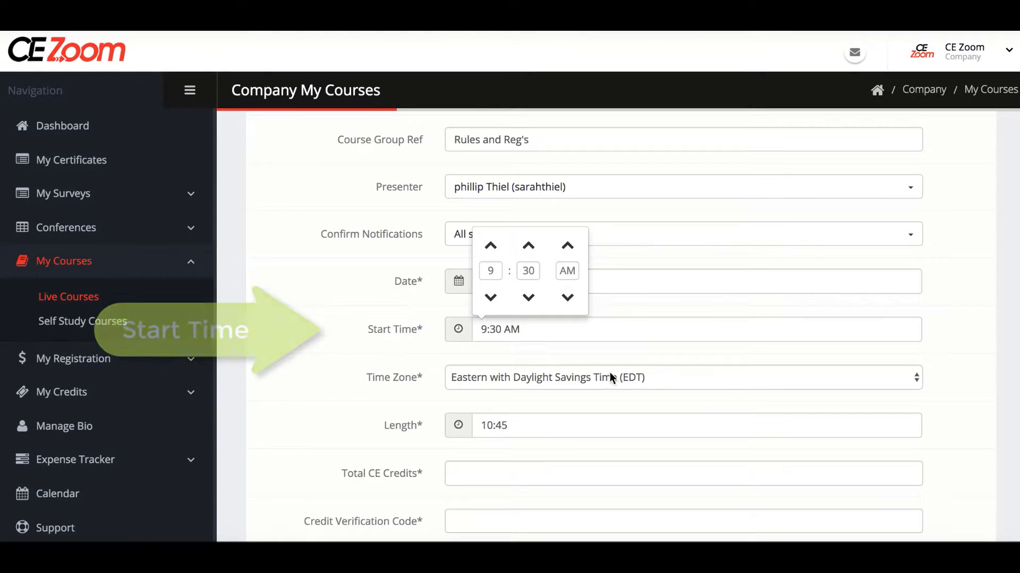
Choose Mountain with Daylight Savings Time (MDT) as the course time zone.
{"action": "left_click", "coordinate": [675, 377]}
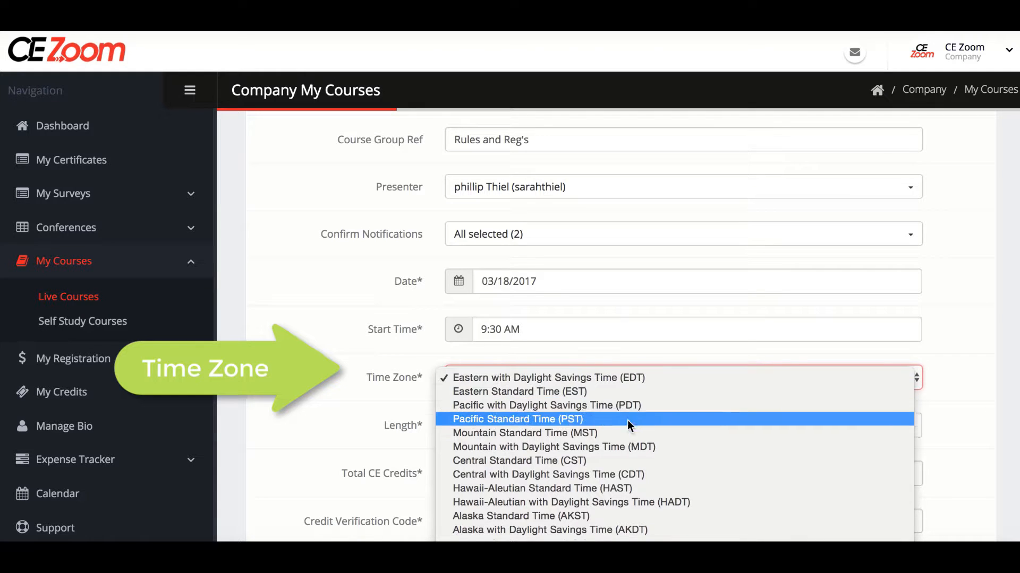
{"action": "left_click", "coordinate": [626, 449]}
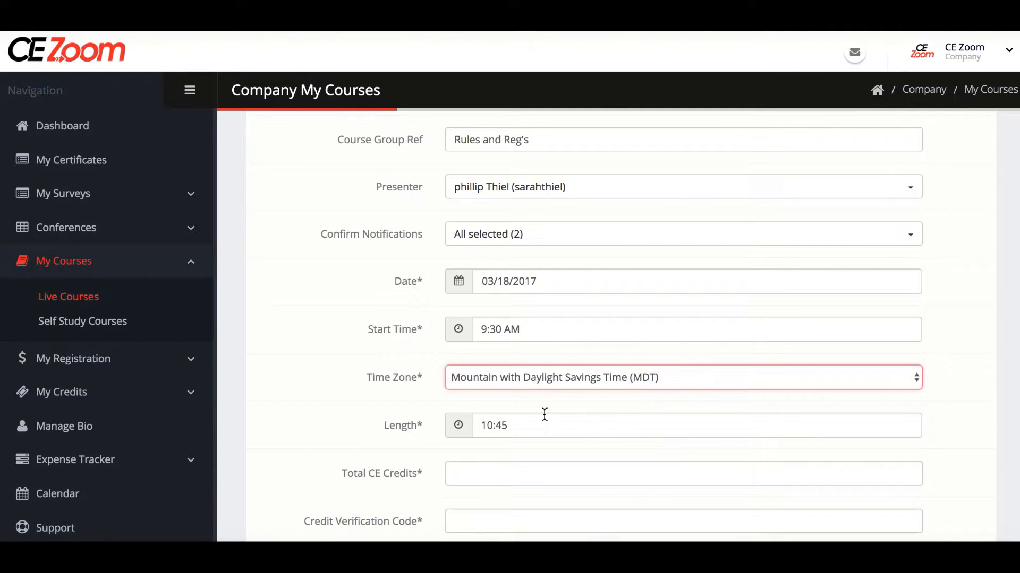
{"action": "scroll", "coordinate": [543, 417], "scroll_direction": "down", "scroll_amount": 2}
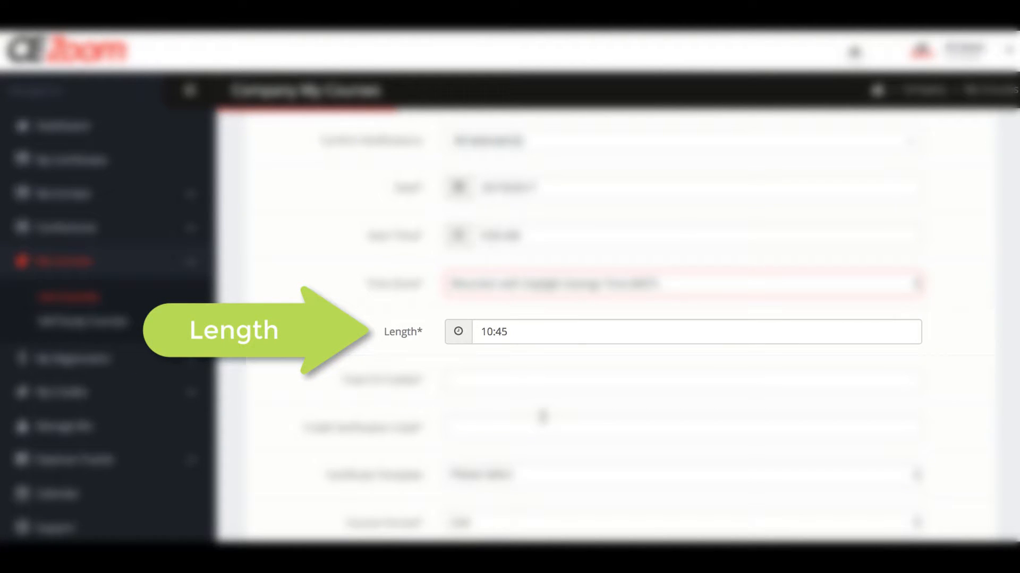
Set the course length to 3:00 and Total CE Credits to 3.
{"action": "left_click", "coordinate": [519, 332]}
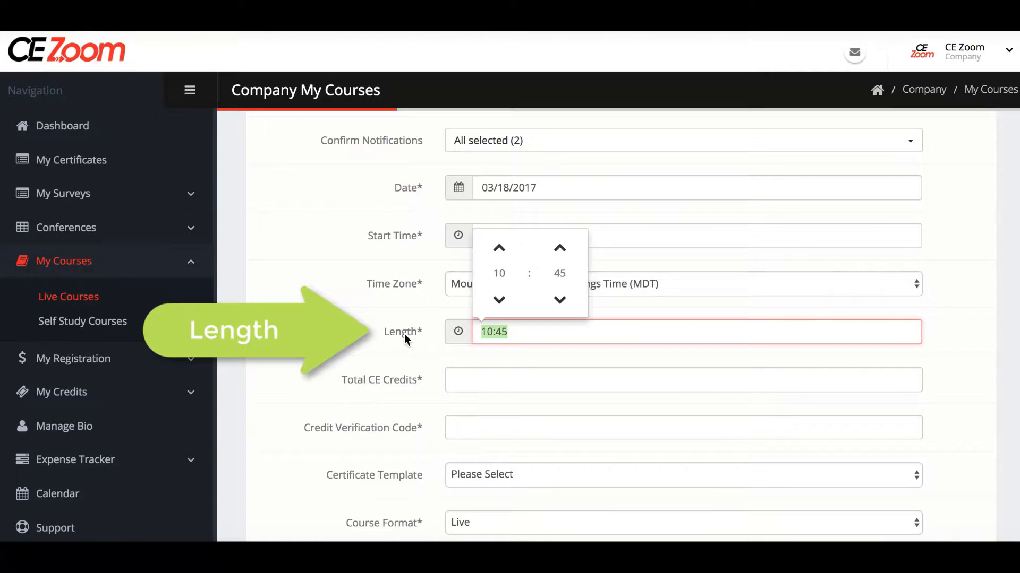
{"action": "type", "text": "3"}
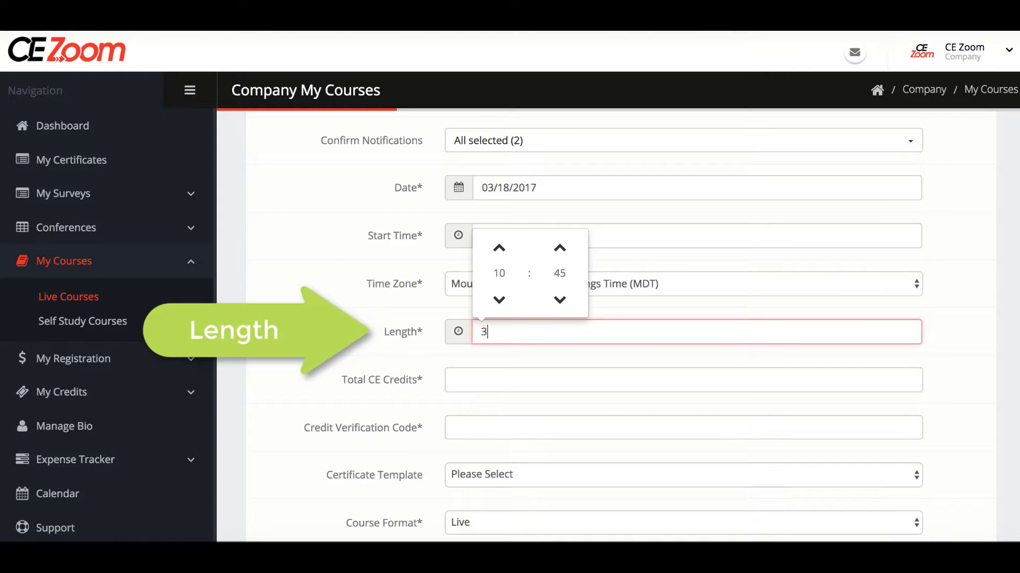
{"action": "left_click", "coordinate": [404, 349]}
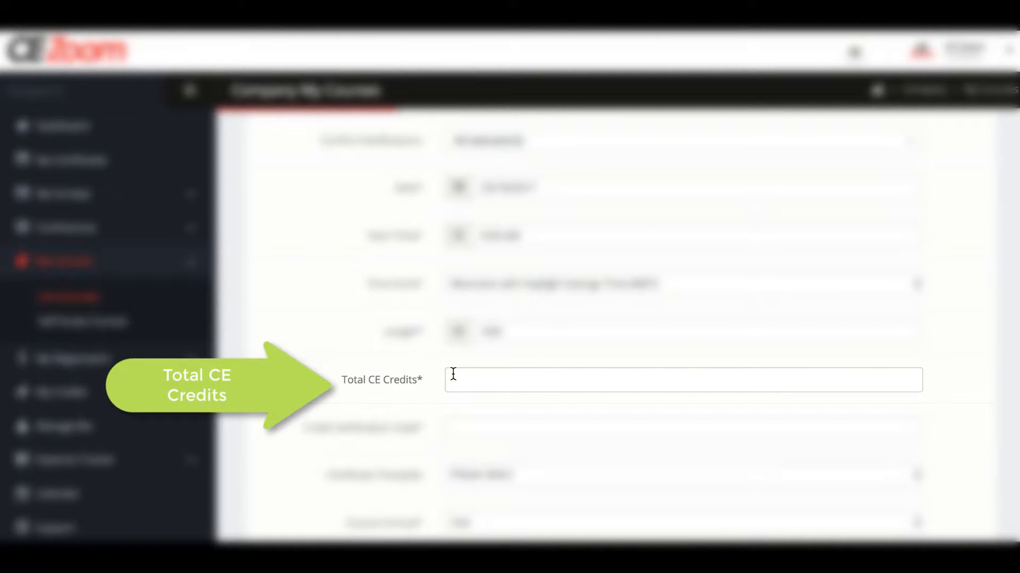
{"action": "left_click", "coordinate": [453, 374]}
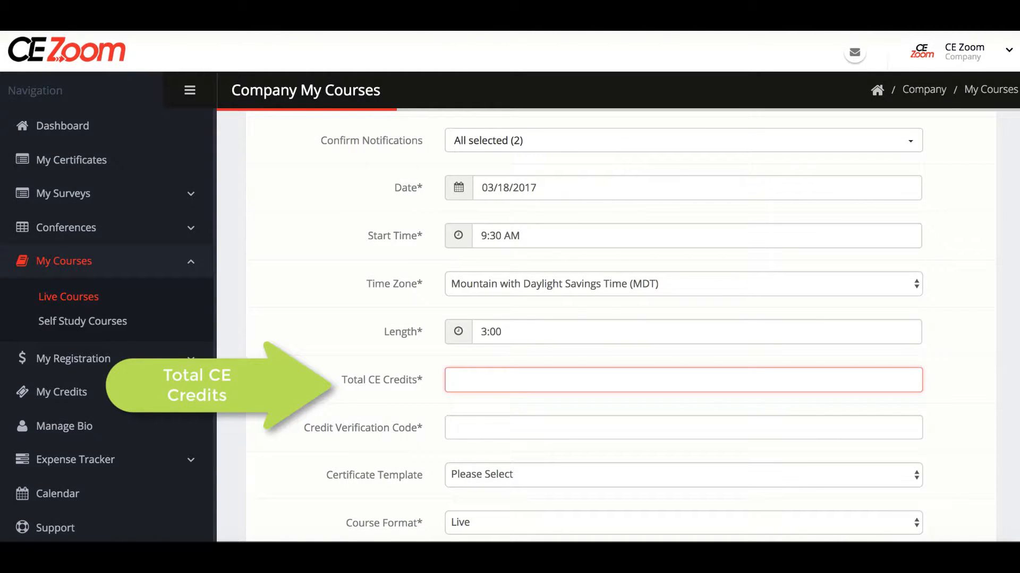
{"action": "type", "text": "3"}
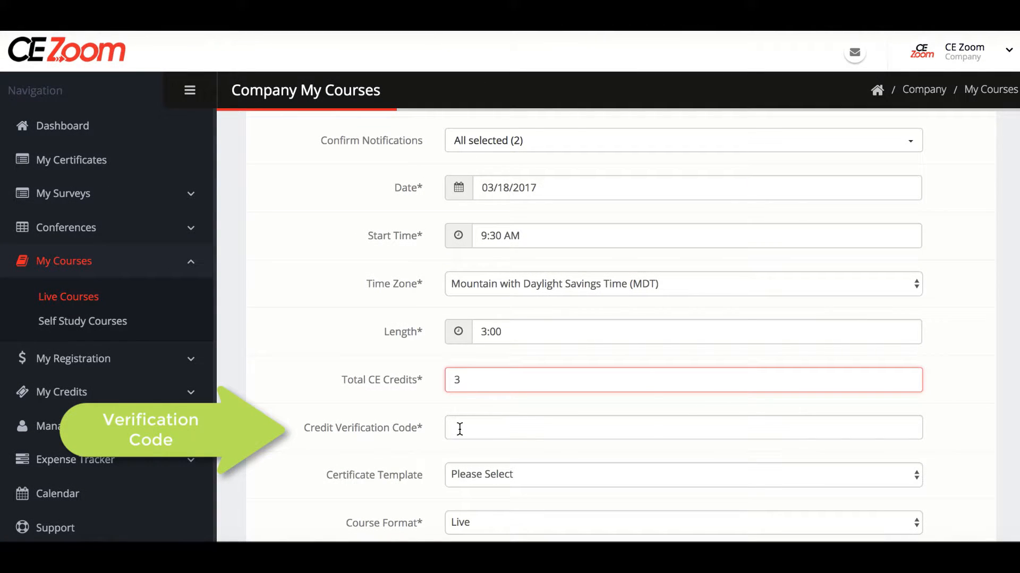
Enter the credit verification code, clearing and retyping it after typos.
{"action": "left_click", "coordinate": [460, 429]}
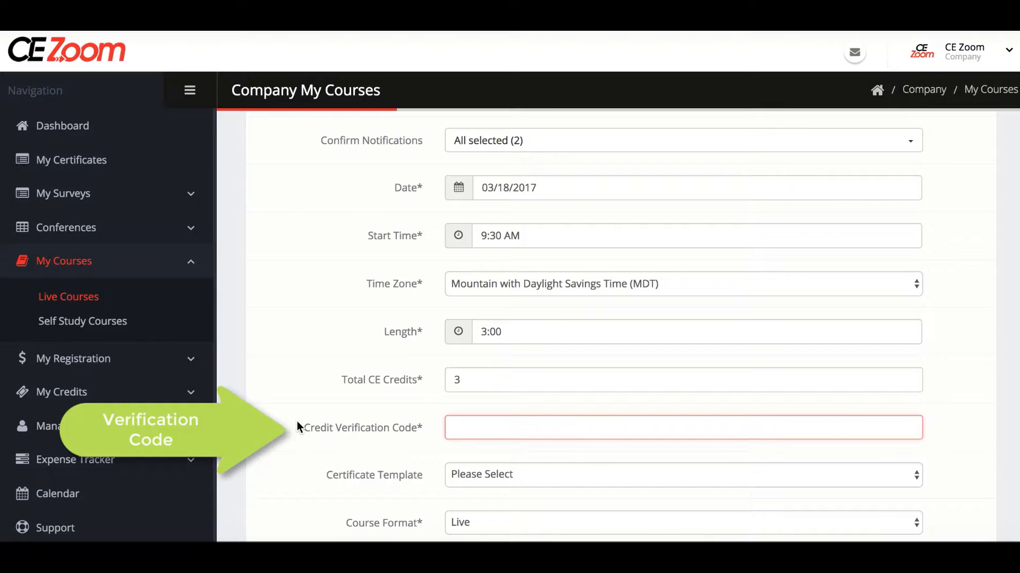
{"action": "type", "text": "00"}
{"action": "type", "text": "o"}
{"action": "type", "text": "L"}
{"action": "key", "text": "BackSpace"}
{"action": "type", "text": "ll"}
{"action": "key", "text": "ctrl+a"}
{"action": "key", "text": "BackSpace"}
{"action": "type", "text": "cezoomrocks"}
Choose the AGD Cert (valid till 12/31/17) template, keeping format Live and education method Lecture.
{"action": "scroll", "coordinate": [605, 325], "scroll_direction": "down", "scroll_amount": 1}
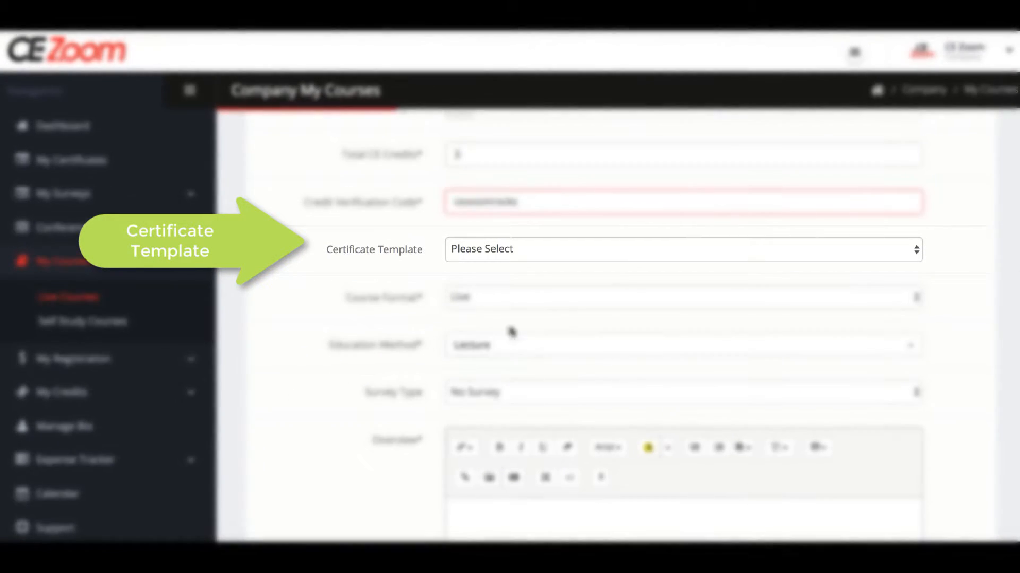
{"action": "left_click", "coordinate": [915, 254]}
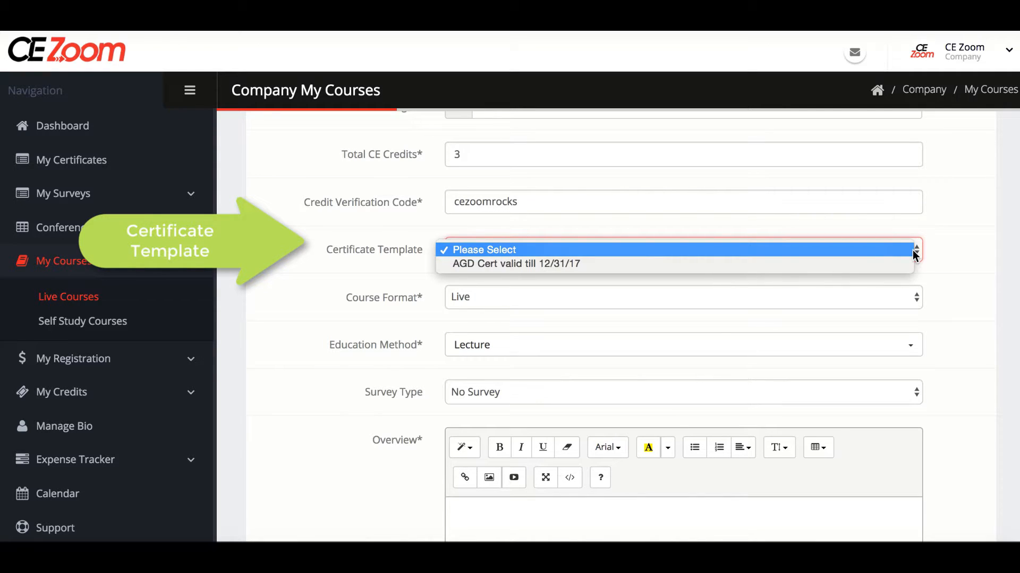
{"action": "left_click", "coordinate": [895, 264]}
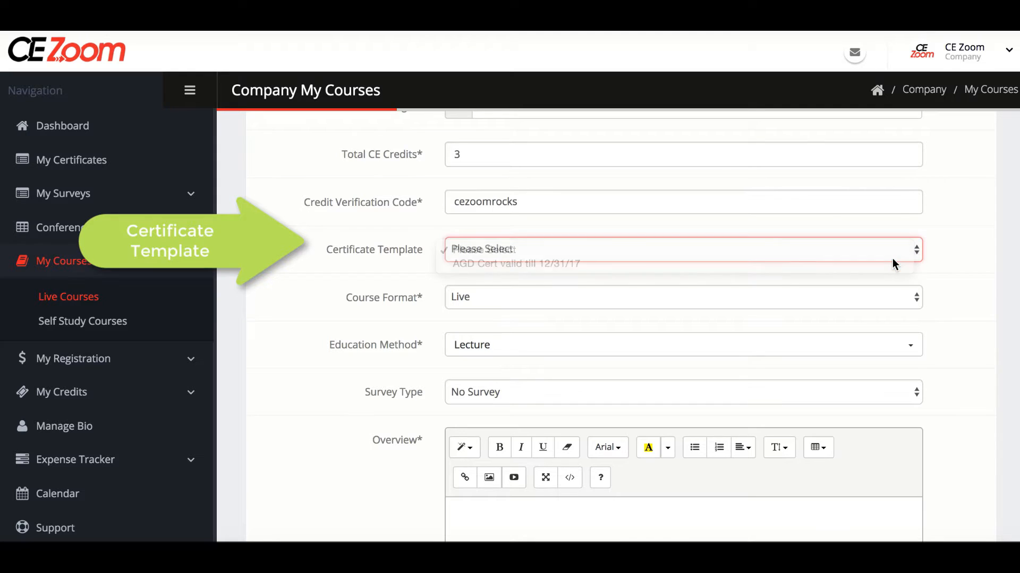
{"action": "left_click", "coordinate": [913, 296]}
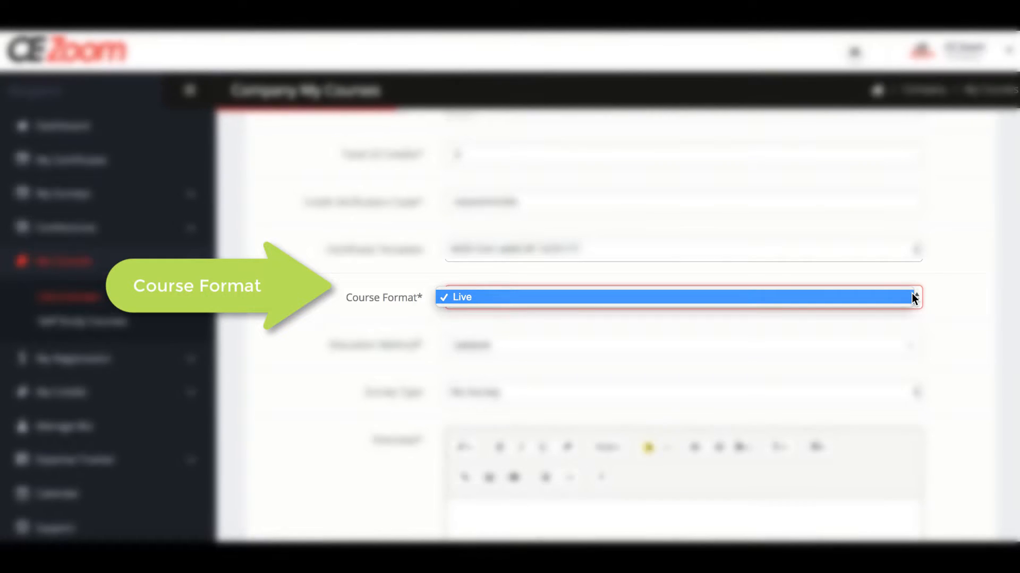
{"action": "left_click", "coordinate": [913, 296]}
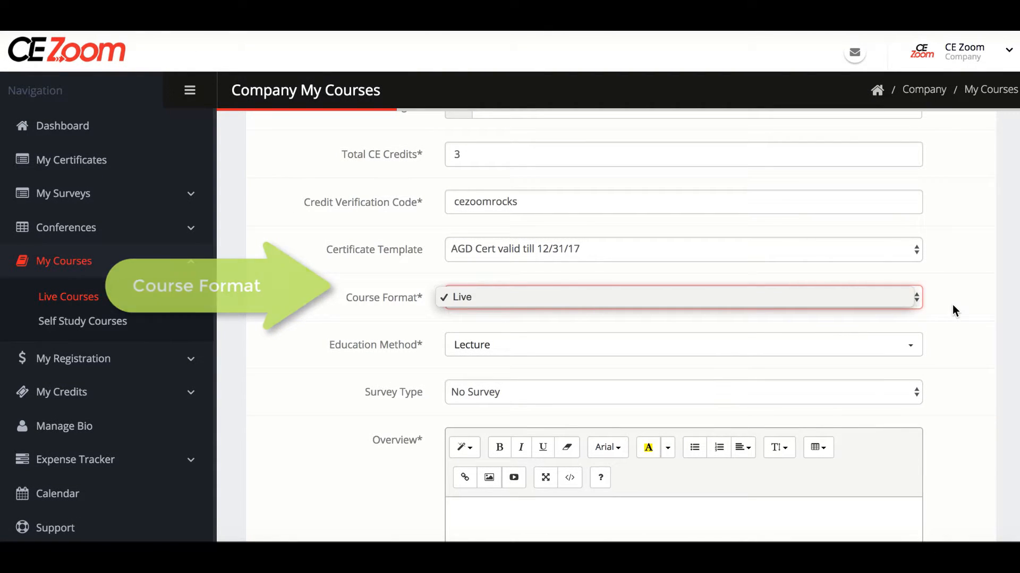
{"action": "scroll", "coordinate": [952, 305], "scroll_direction": "down", "scroll_amount": 3}
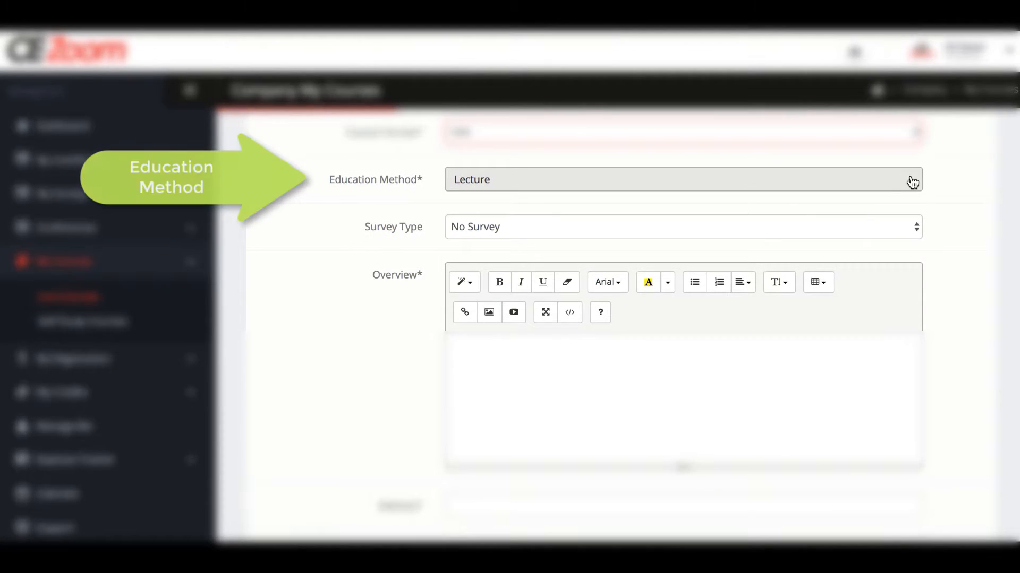
{"action": "left_click", "coordinate": [911, 181]}
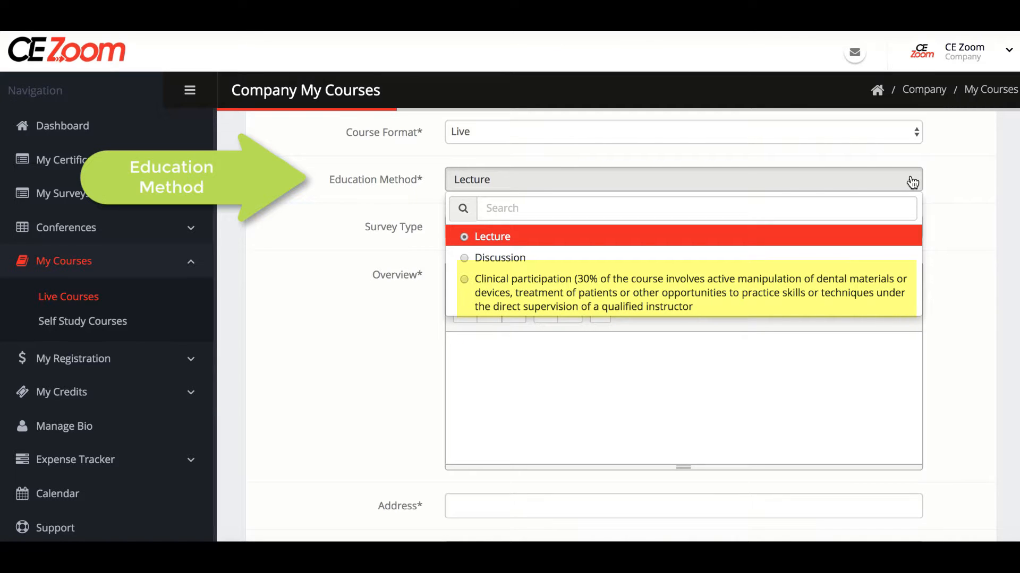
{"action": "left_click", "coordinate": [980, 210]}
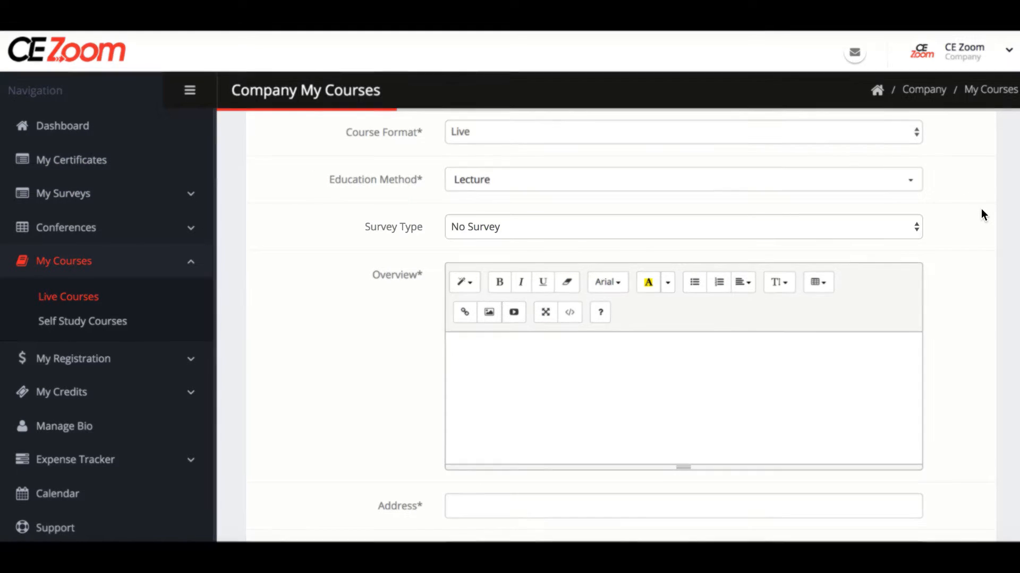
Make the survey Required and attach the 2017 How to Add a Course survey.
{"action": "left_click", "coordinate": [913, 223]}
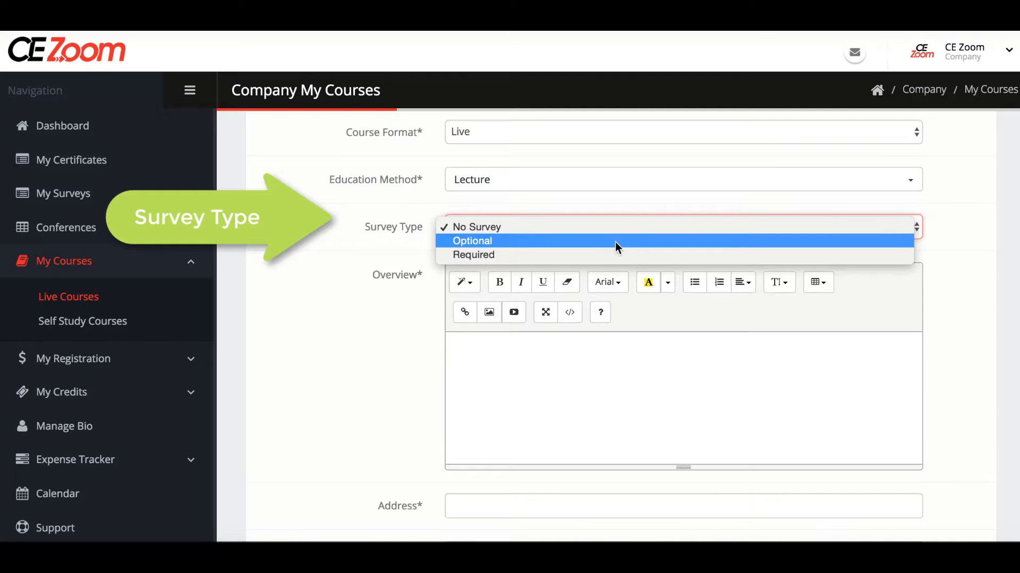
{"action": "left_click", "coordinate": [599, 256]}
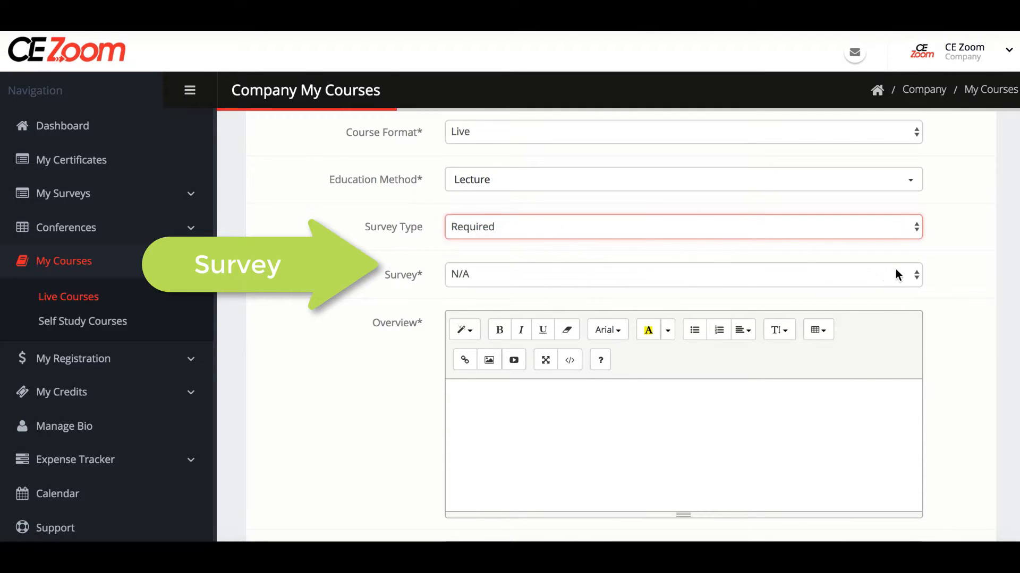
{"action": "left_click", "coordinate": [916, 275]}
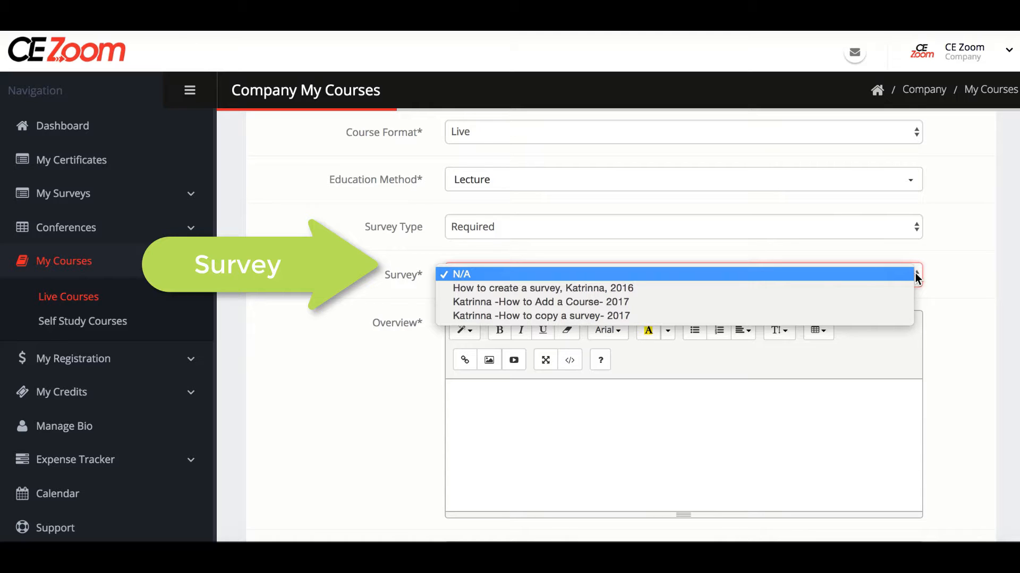
{"action": "left_click", "coordinate": [830, 301]}
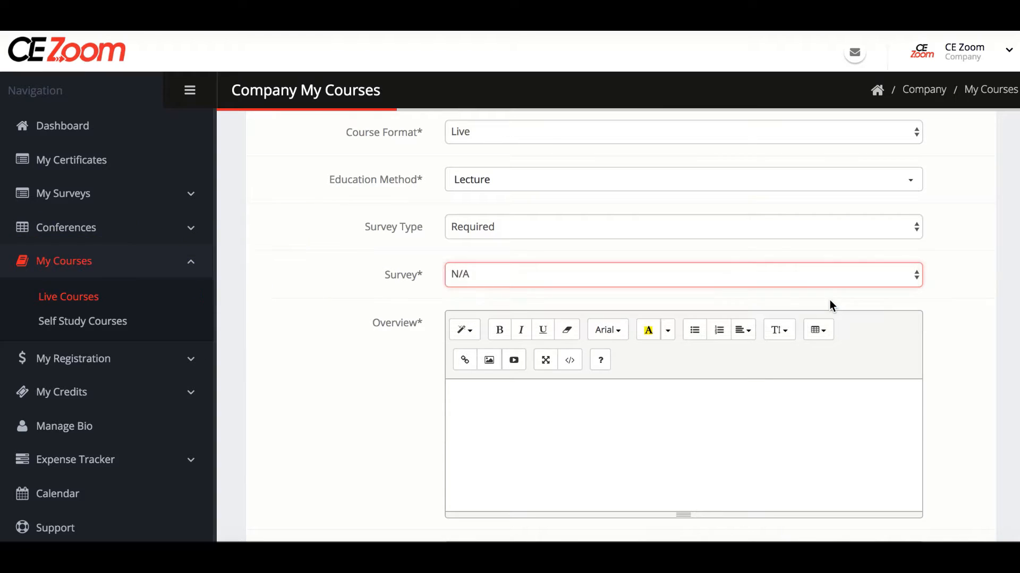
{"action": "scroll", "coordinate": [830, 300], "scroll_direction": "down", "scroll_amount": 2}
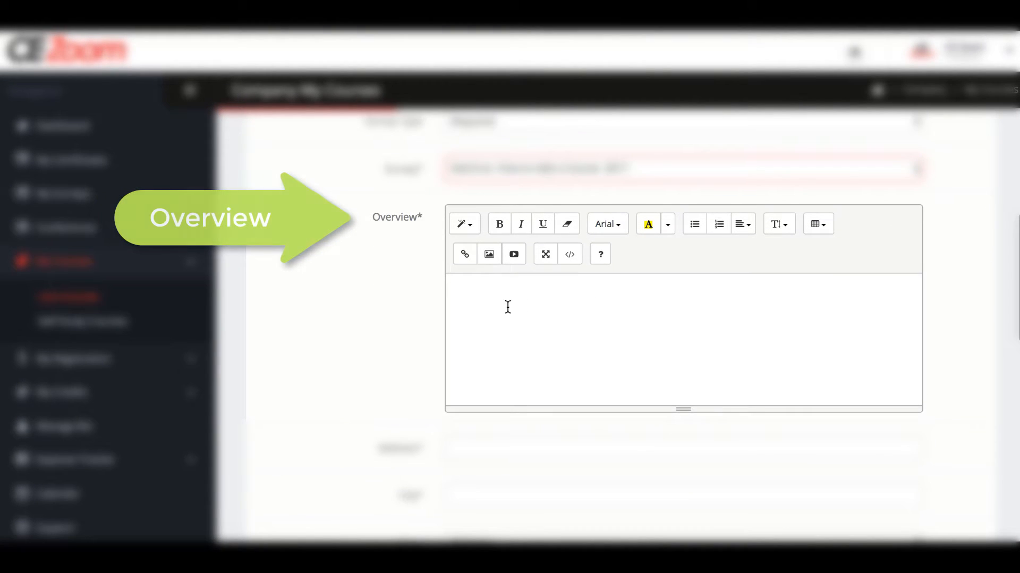
Begin the course overview with 'Course Objectives:'.
{"action": "left_click", "coordinate": [505, 304]}
{"action": "type", "text": "Course O"}
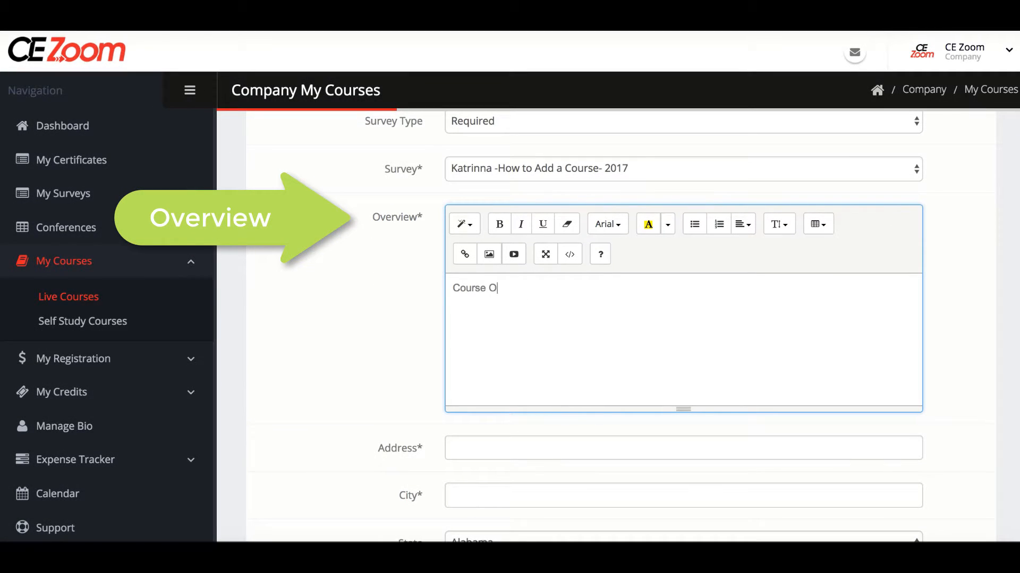
{"action": "type", "text": "bjectives:"}
{"action": "scroll", "coordinate": [616, 326], "scroll_direction": "down", "scroll_amount": 4}
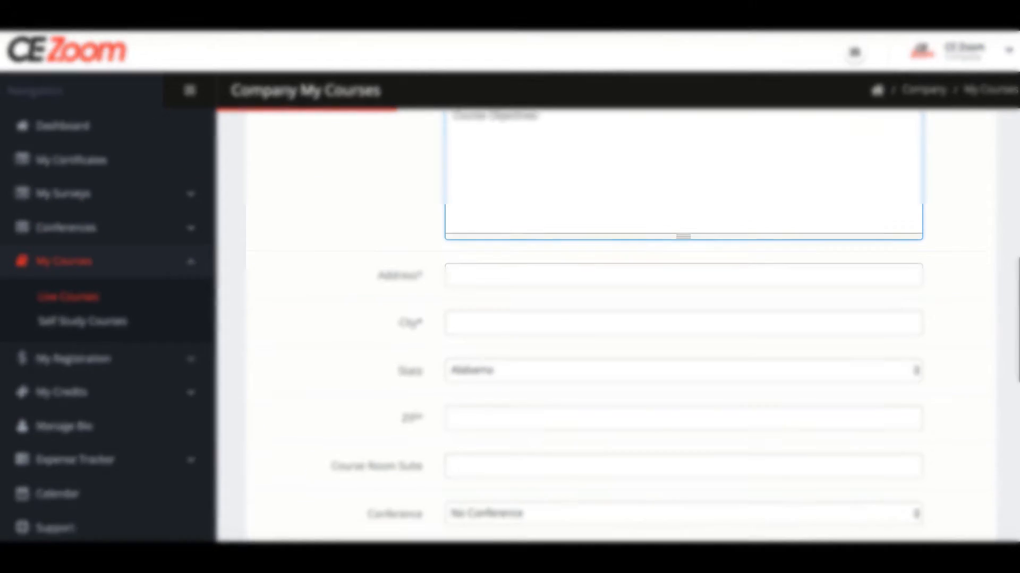
Fill in the course location's street address, city and ZIP code, with Arizona as the state.
{"action": "left_click", "coordinate": [476, 238]}
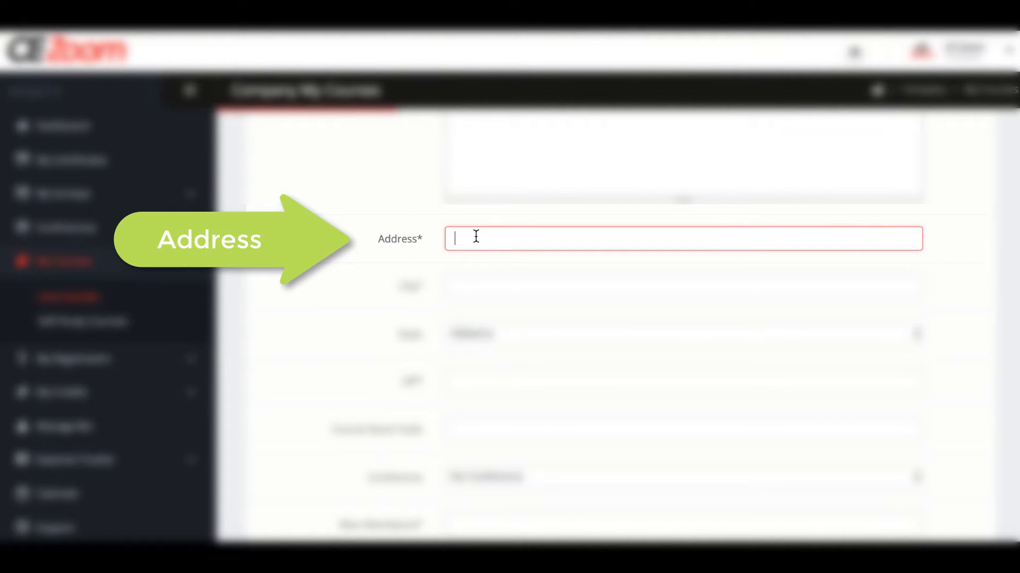
{"action": "type", "text": "1111 Sample Lane"}
{"action": "left_click", "coordinate": [478, 282]}
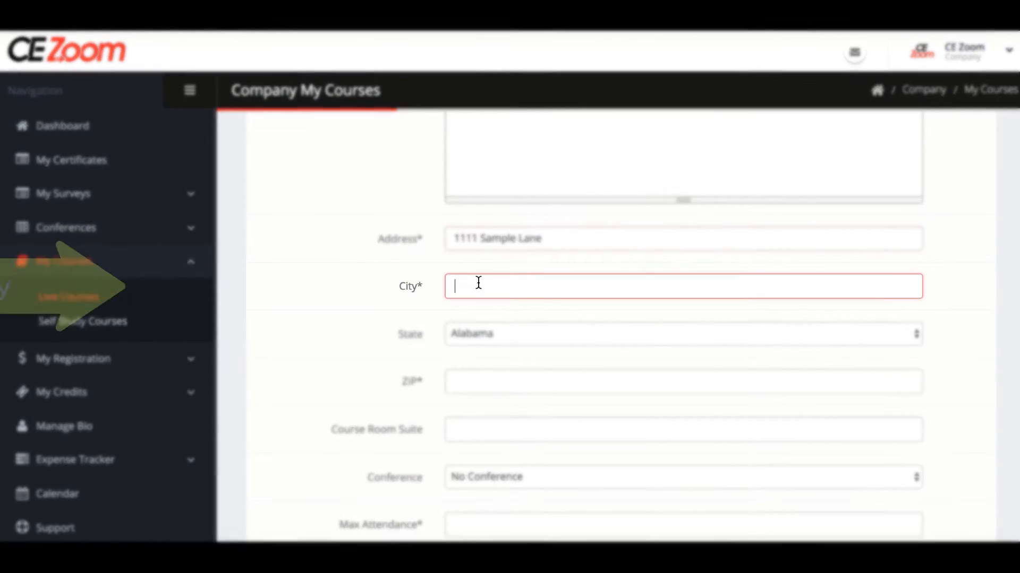
{"action": "type", "text": "Sam"}
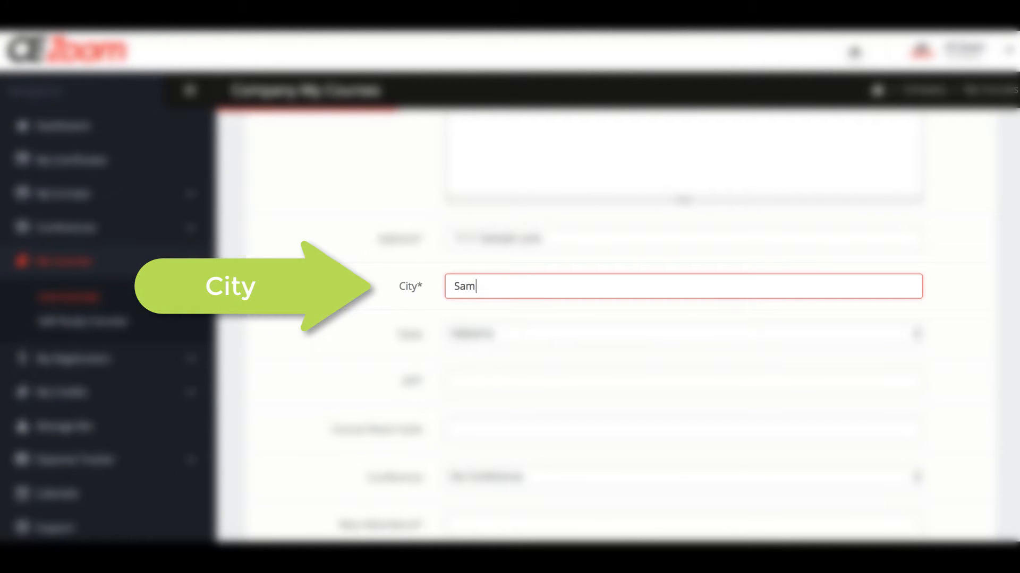
{"action": "type", "text": "ple"}
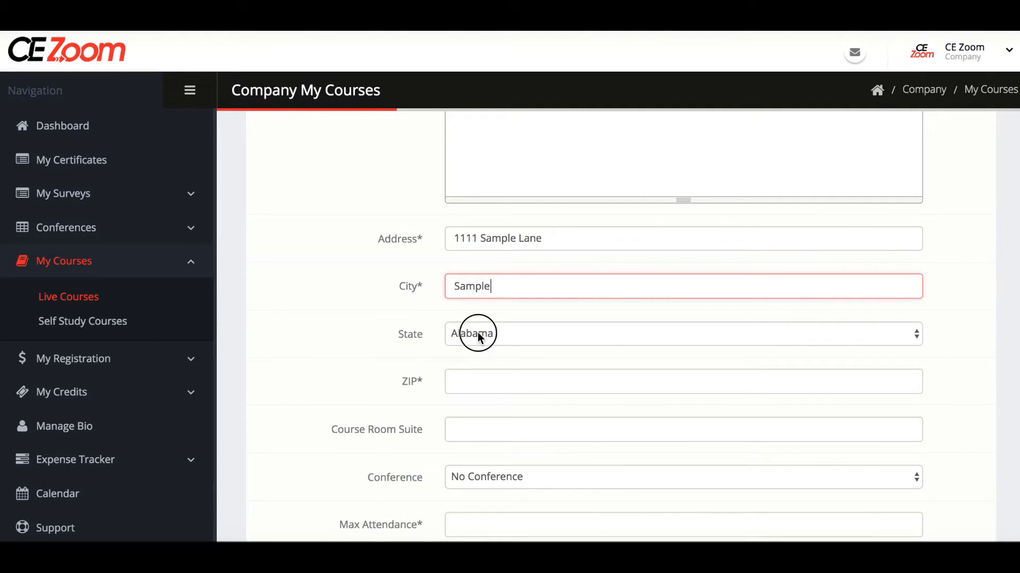
{"action": "left_click", "coordinate": [477, 333]}
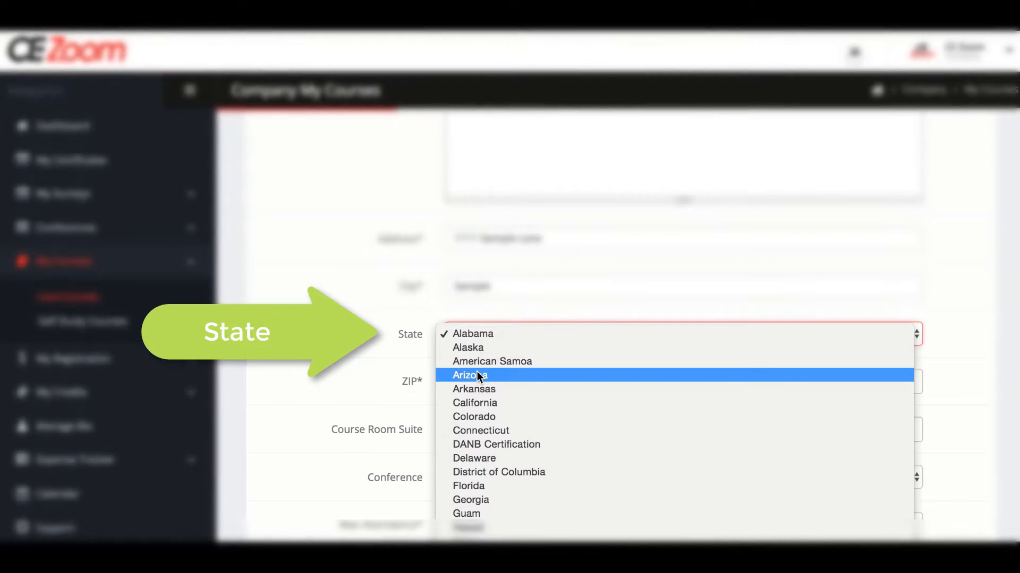
{"action": "left_click", "coordinate": [477, 372]}
{"action": "scroll", "coordinate": [477, 372], "scroll_direction": "down", "scroll_amount": 2}
{"action": "left_click", "coordinate": [480, 335]}
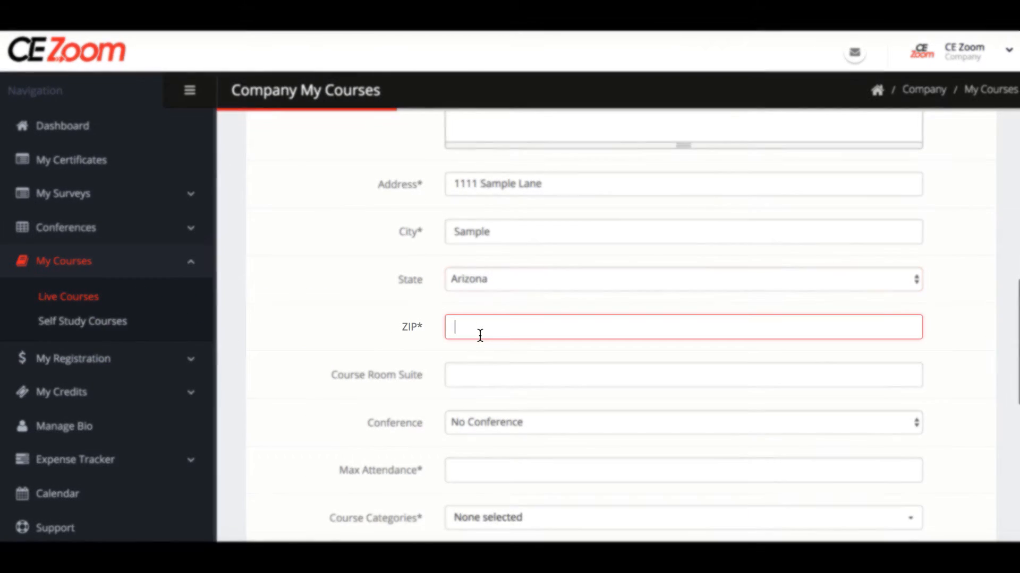
{"action": "type", "text": "87634"}
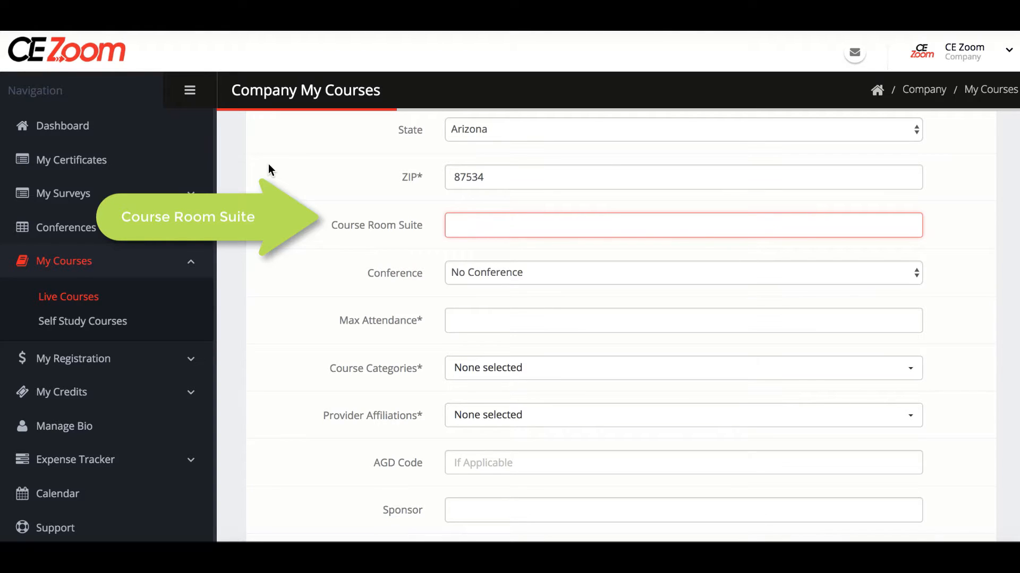
Enter 'Rio Room', keep No Conference, and set maximum attendance to 300.
{"action": "type", "text": "Rio Room"}
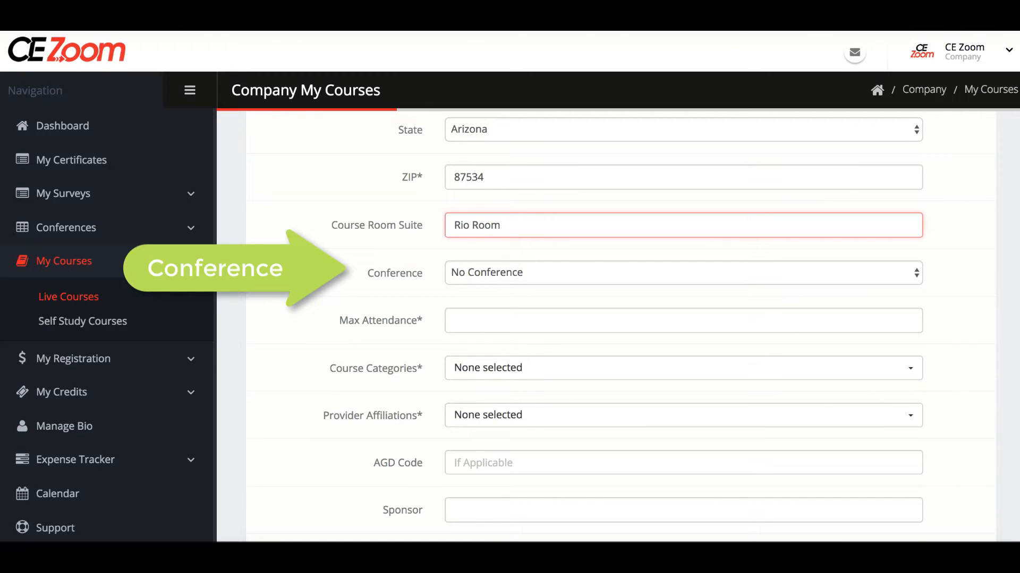
{"action": "left_click", "coordinate": [916, 273]}
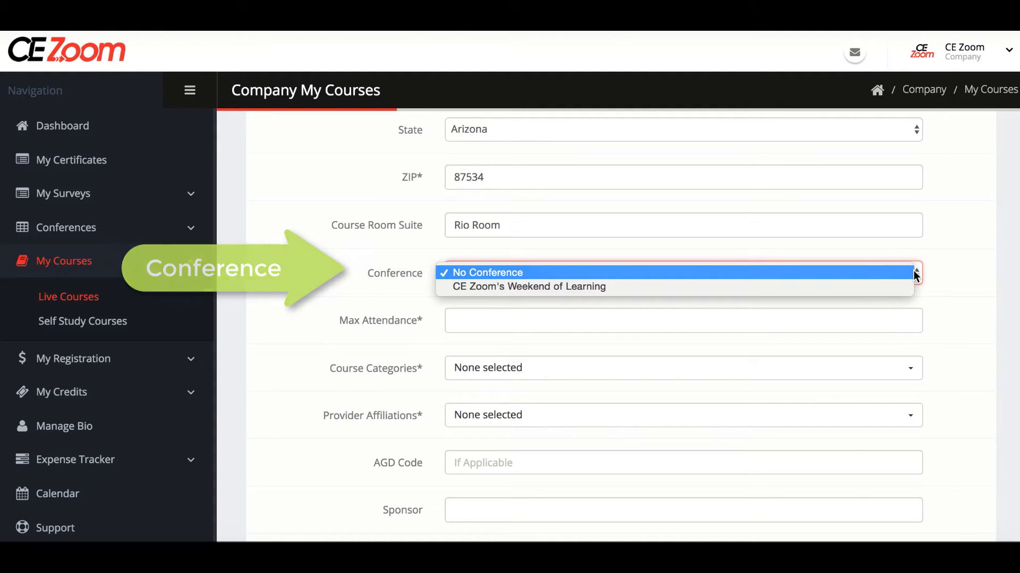
{"action": "left_click", "coordinate": [901, 275]}
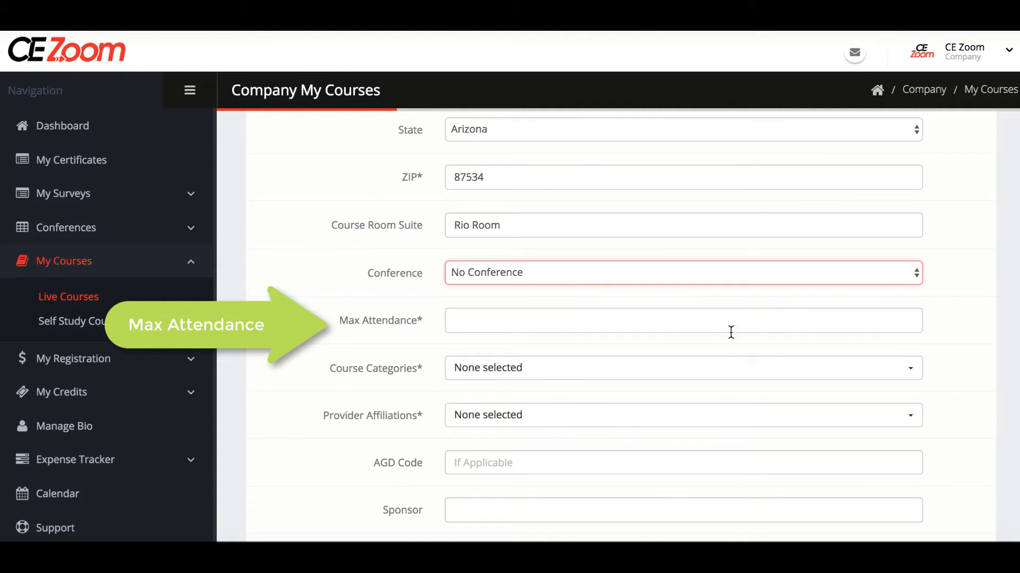
{"action": "left_click", "coordinate": [537, 325]}
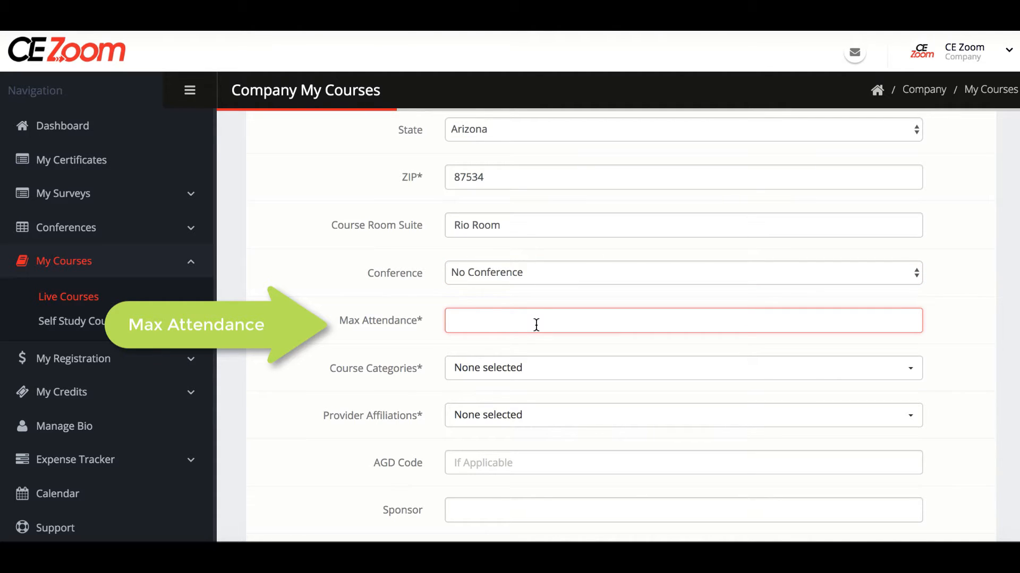
{"action": "type", "text": "300"}
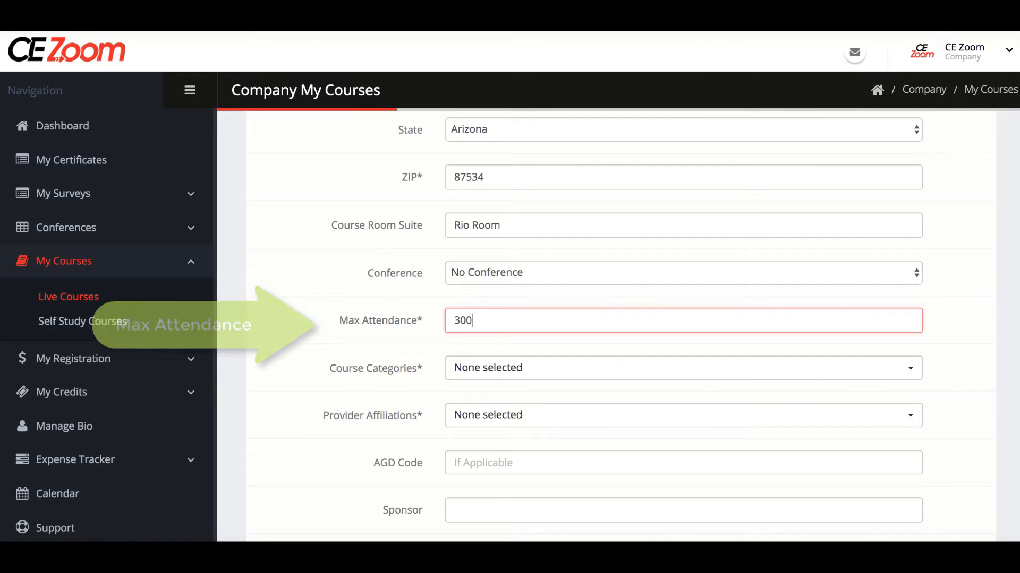
Browse the Course Categories list with all groups collapsed, checking the Dental Hygienist group.
{"action": "scroll", "coordinate": [610, 319], "scroll_direction": "down", "scroll_amount": 3}
{"action": "scroll", "coordinate": [784, 191], "scroll_direction": "down", "scroll_amount": 1}
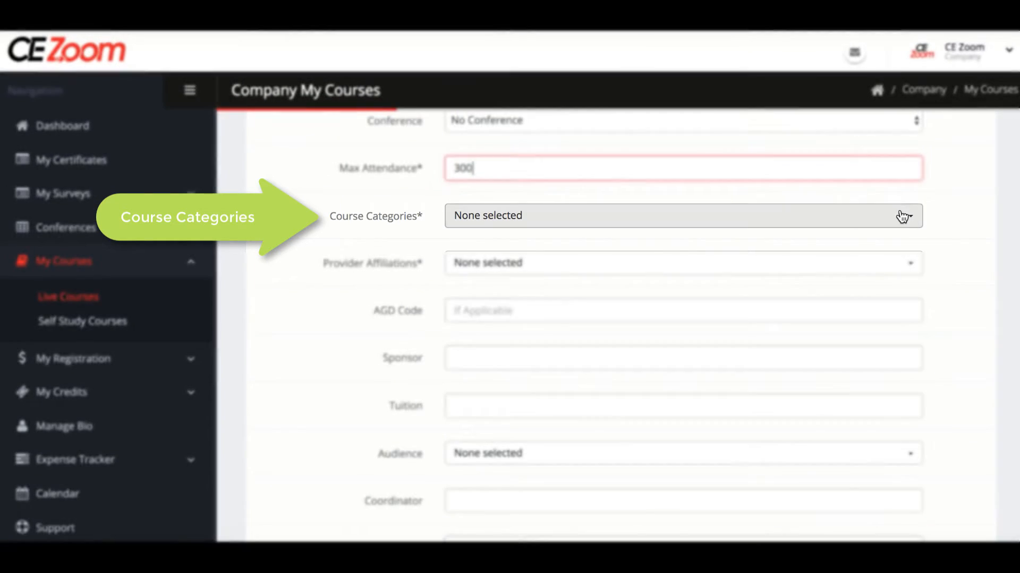
{"action": "left_click", "coordinate": [905, 217]}
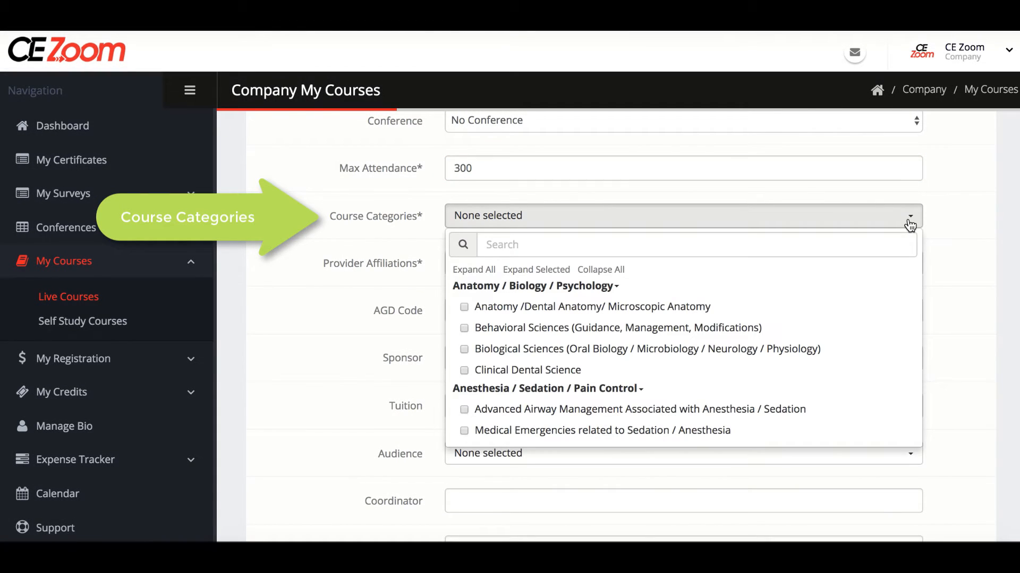
{"action": "left_click", "coordinate": [616, 271]}
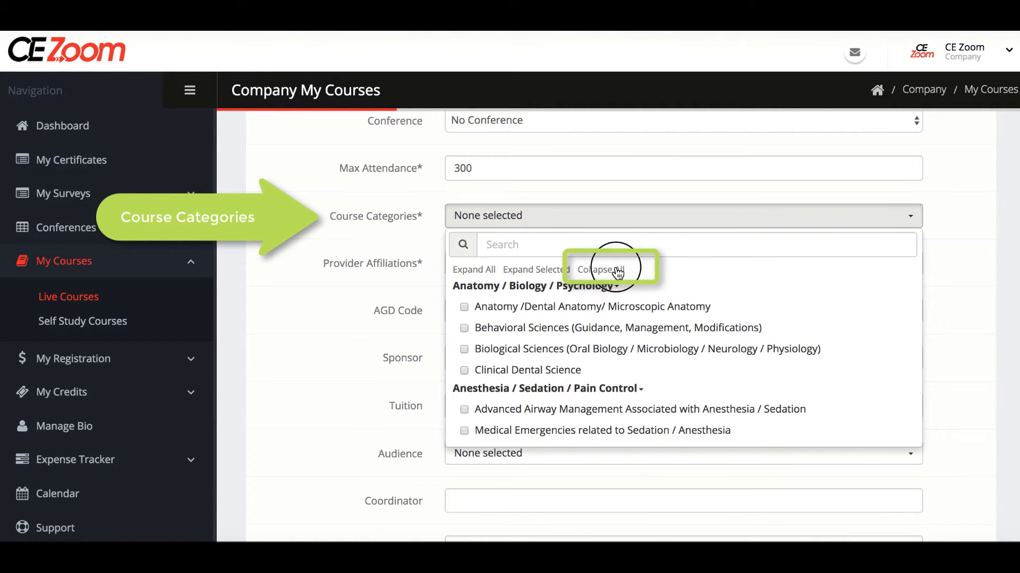
{"action": "scroll", "coordinate": [617, 273], "scroll_direction": "down", "scroll_amount": 5}
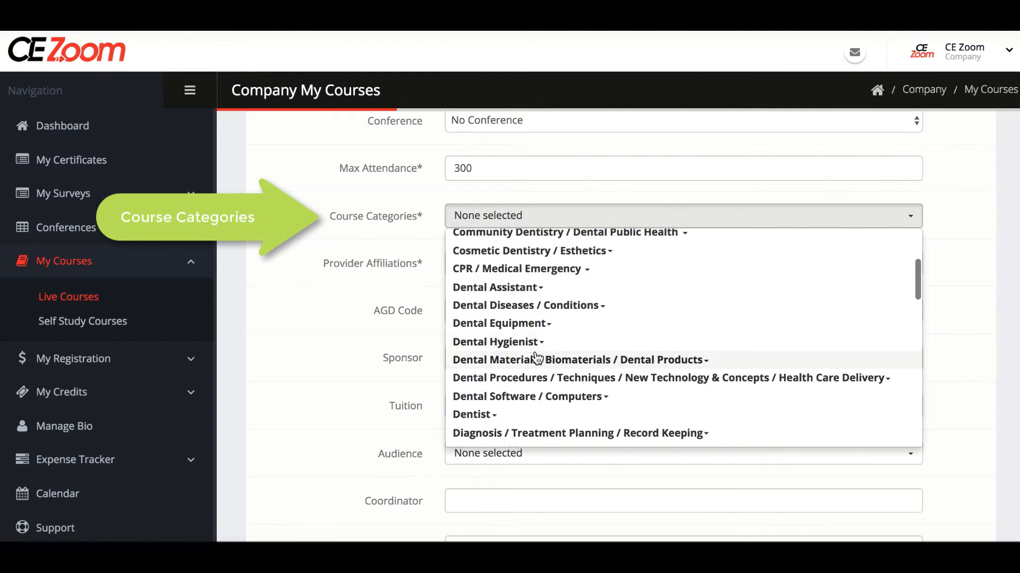
{"action": "left_click", "coordinate": [529, 344]}
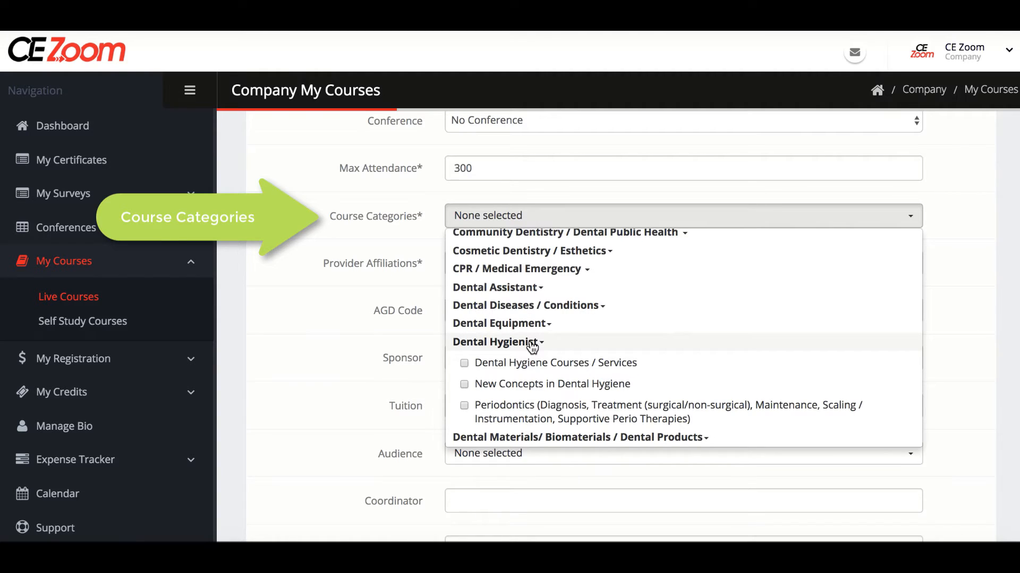
{"action": "left_click", "coordinate": [532, 345]}
{"action": "scroll", "coordinate": [532, 347], "scroll_direction": "up", "scroll_amount": 5}
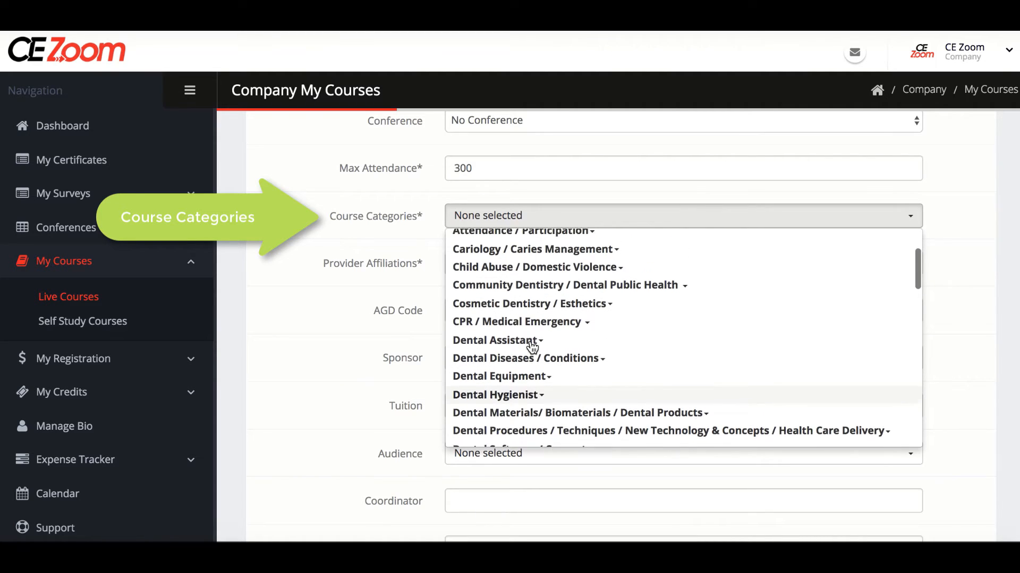
{"action": "scroll", "coordinate": [532, 348], "scroll_direction": "up", "scroll_amount": 1}
Search categories for 'rules' and leave only State Rules and Regulations checked.
{"action": "left_click", "coordinate": [518, 280]}
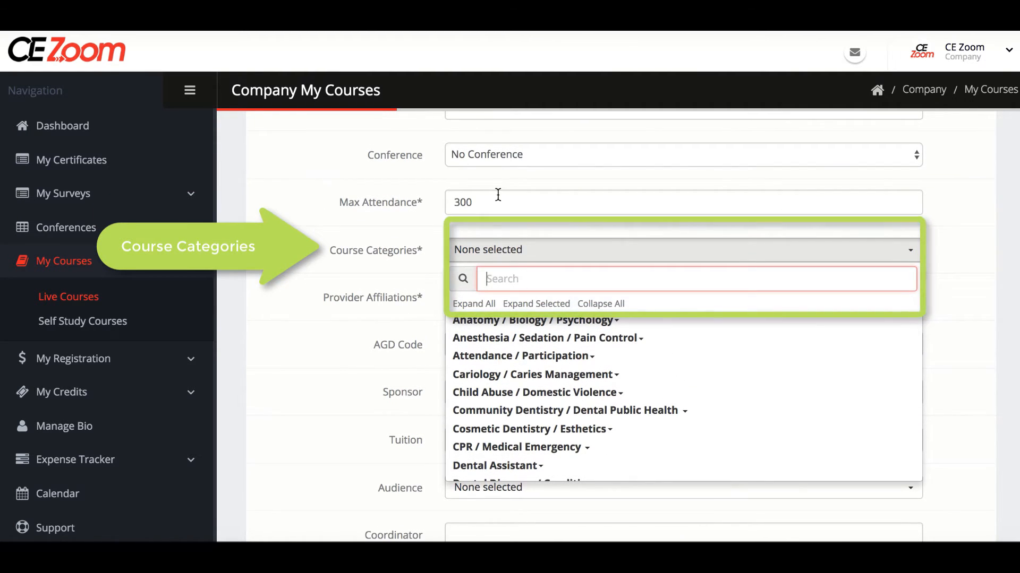
{"action": "type", "text": "rules"}
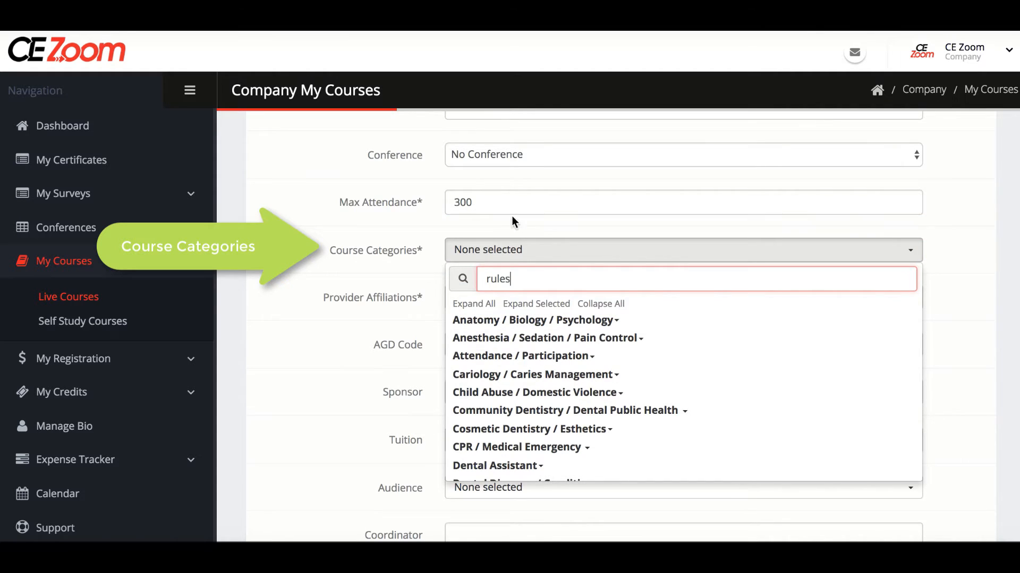
{"action": "scroll", "coordinate": [552, 371], "scroll_direction": "down", "scroll_amount": 3}
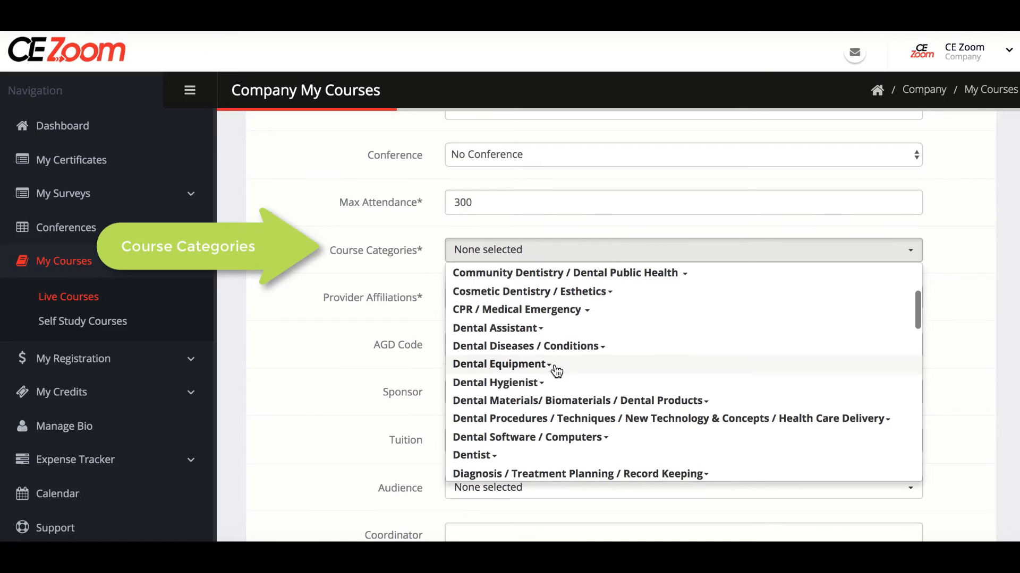
{"action": "scroll", "coordinate": [552, 371], "scroll_direction": "down", "scroll_amount": 5}
{"action": "left_click", "coordinate": [464, 385]}
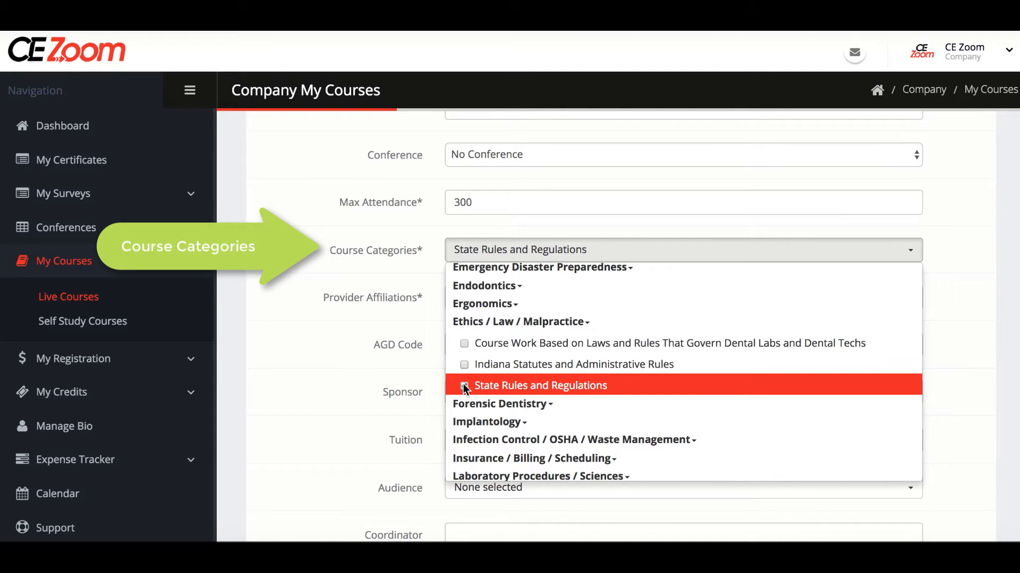
{"action": "left_click", "coordinate": [463, 343]}
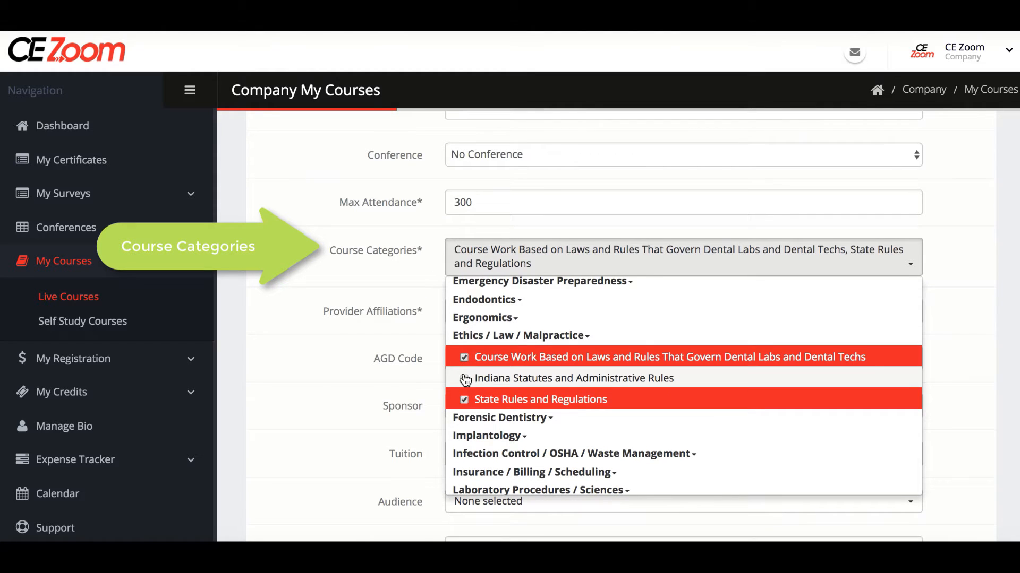
{"action": "left_click", "coordinate": [464, 380]}
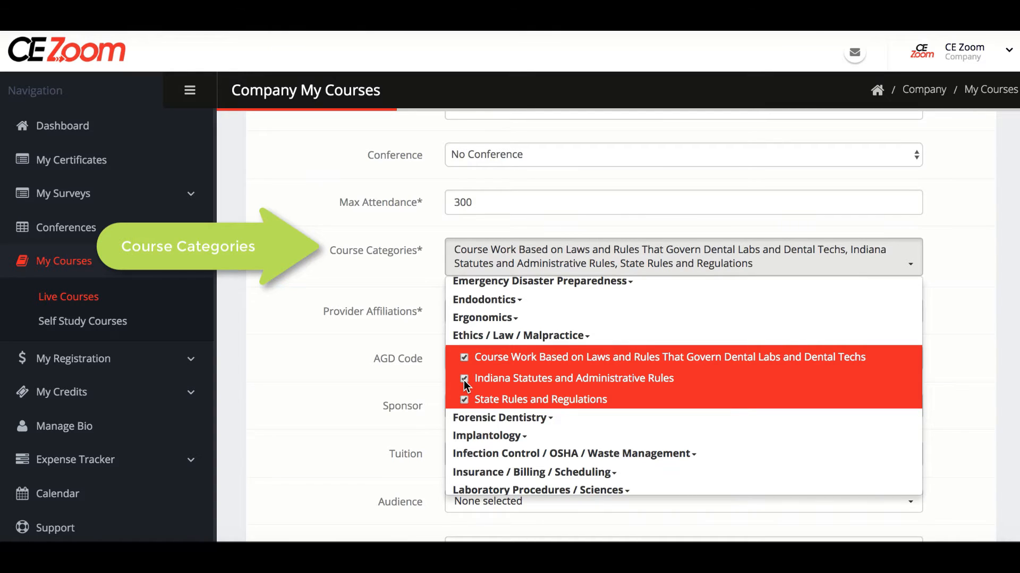
{"action": "left_click", "coordinate": [465, 380]}
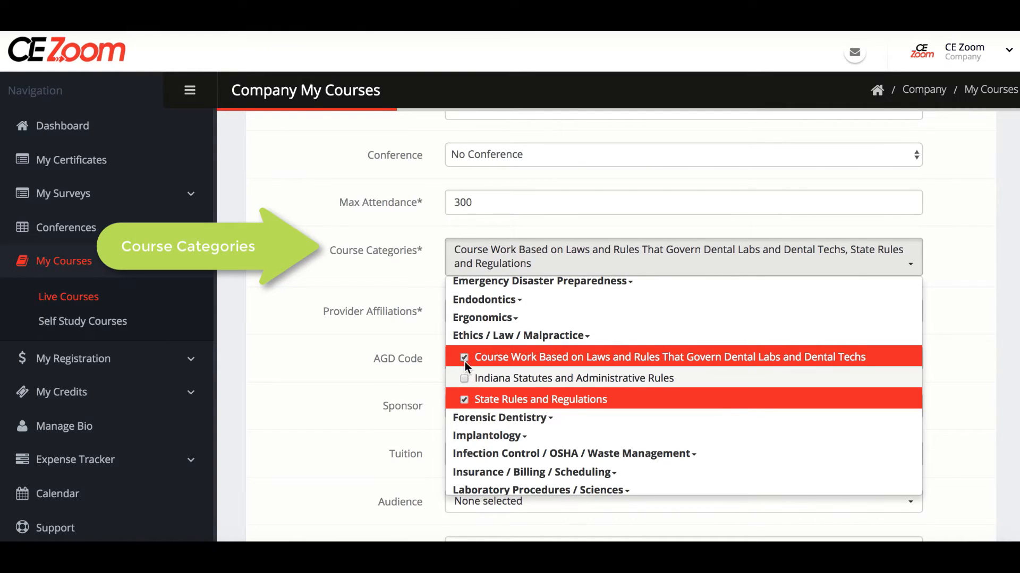
{"action": "left_click", "coordinate": [464, 357]}
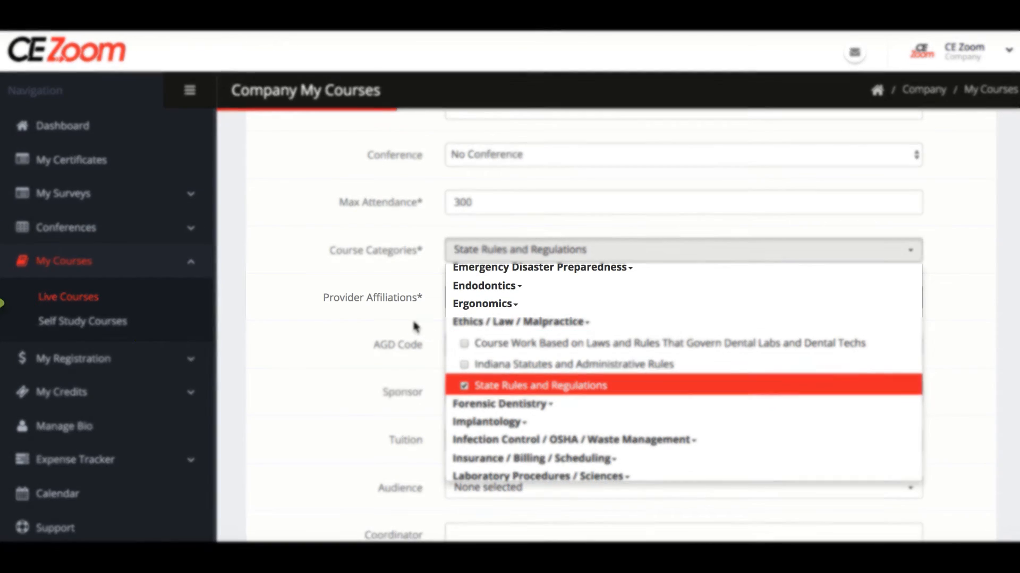
{"action": "left_click", "coordinate": [404, 326]}
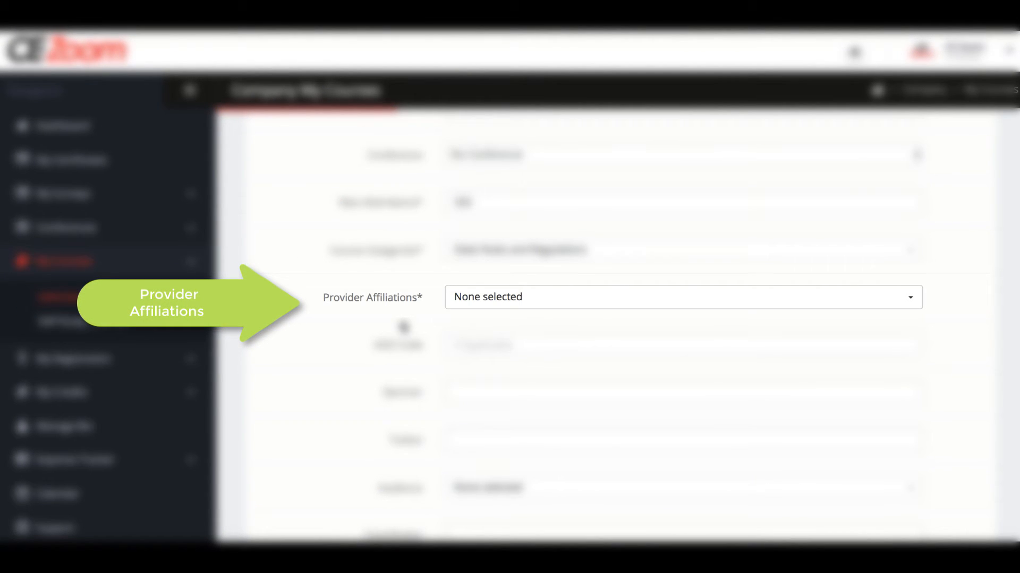
Choose the (AGD) Academy of General Dentistry PACE program approval as the provider affiliation.
{"action": "left_click", "coordinate": [502, 300]}
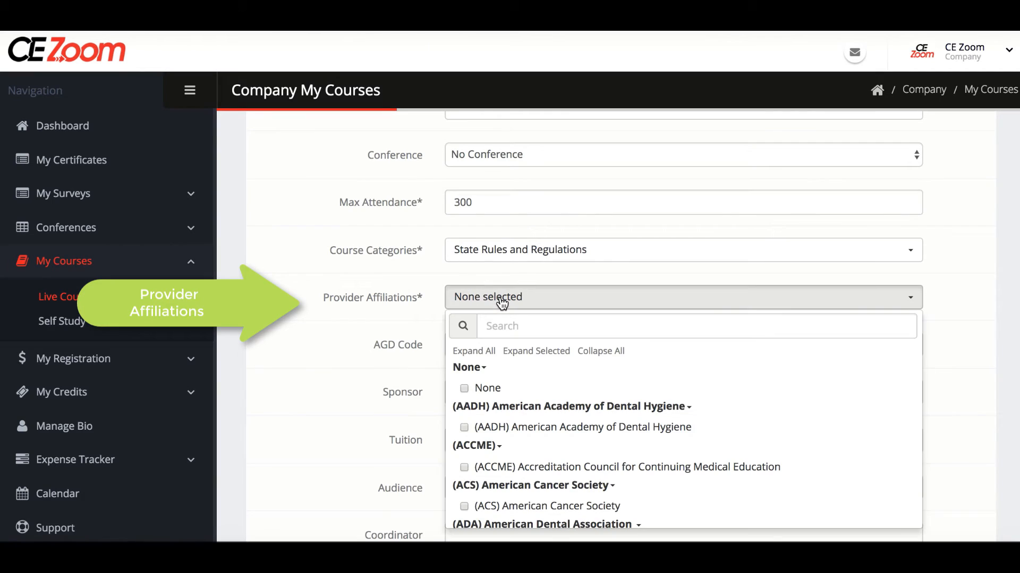
{"action": "left_click", "coordinate": [602, 352]}
{"action": "scroll", "coordinate": [603, 353], "scroll_direction": "down", "scroll_amount": 1}
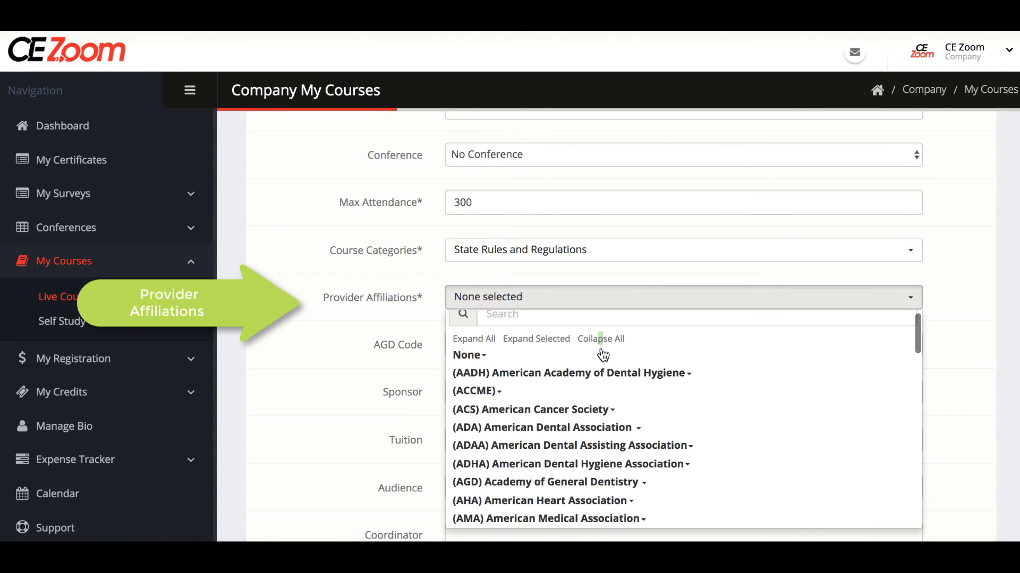
{"action": "scroll", "coordinate": [603, 355], "scroll_direction": "down", "scroll_amount": 2}
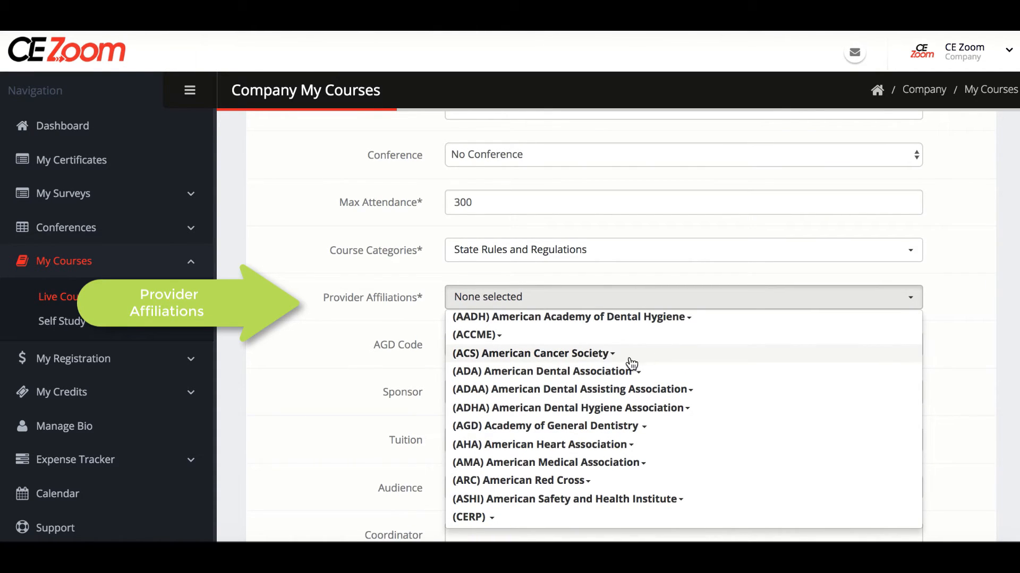
{"action": "left_click", "coordinate": [565, 426]}
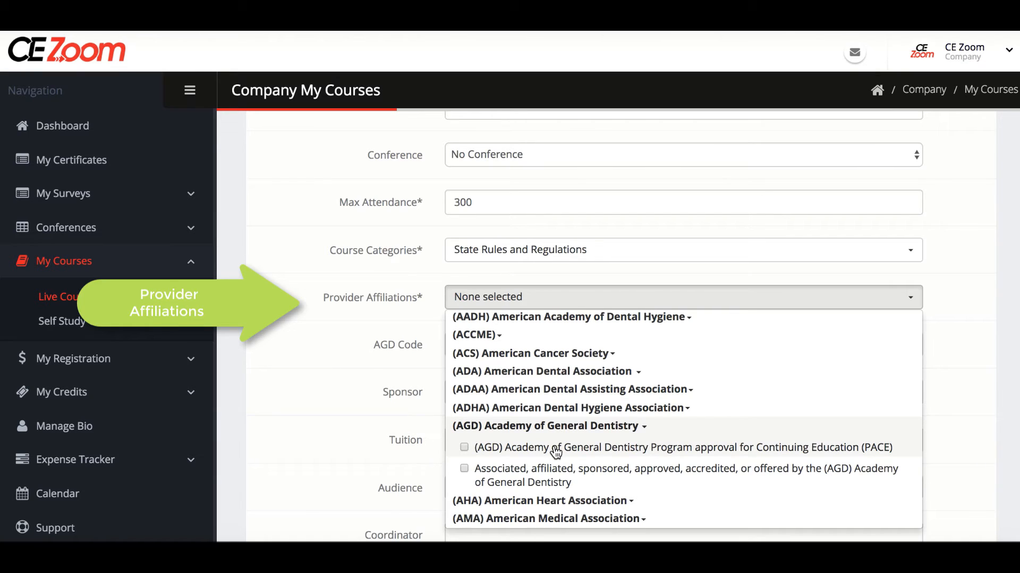
{"action": "left_click", "coordinate": [556, 451]}
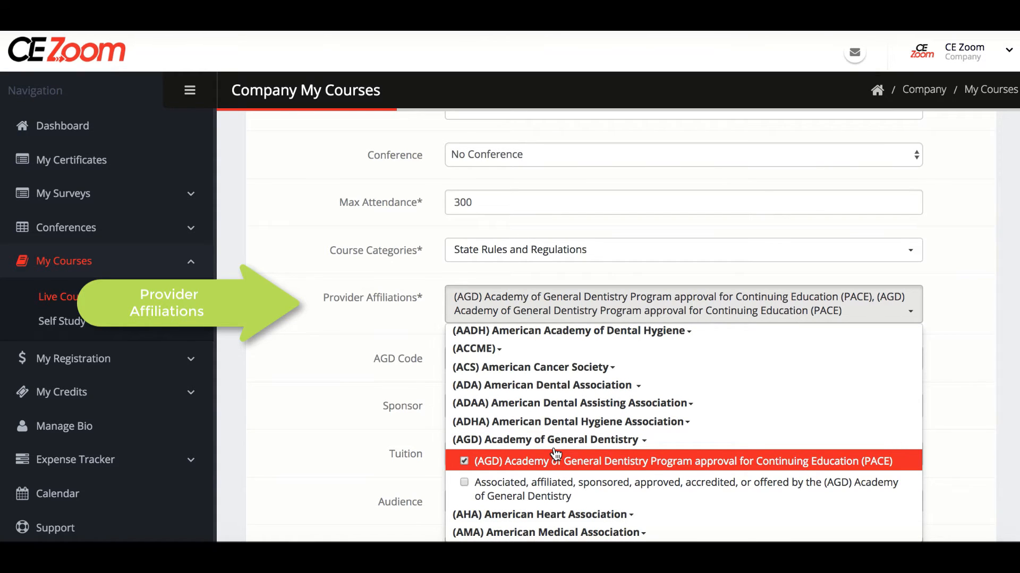
{"action": "left_click", "coordinate": [375, 405]}
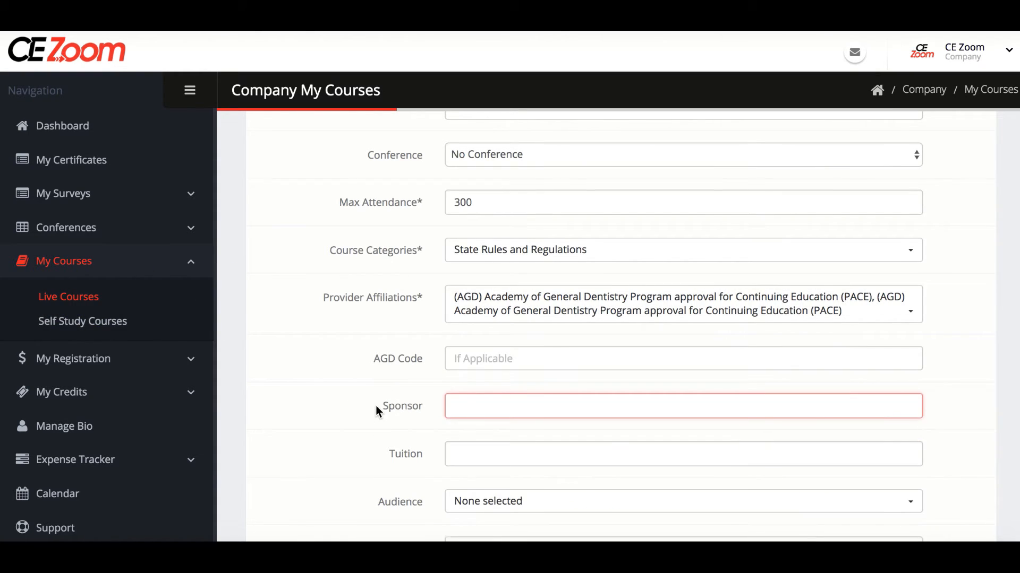
{"action": "scroll", "coordinate": [375, 405], "scroll_direction": "down", "scroll_amount": 3}
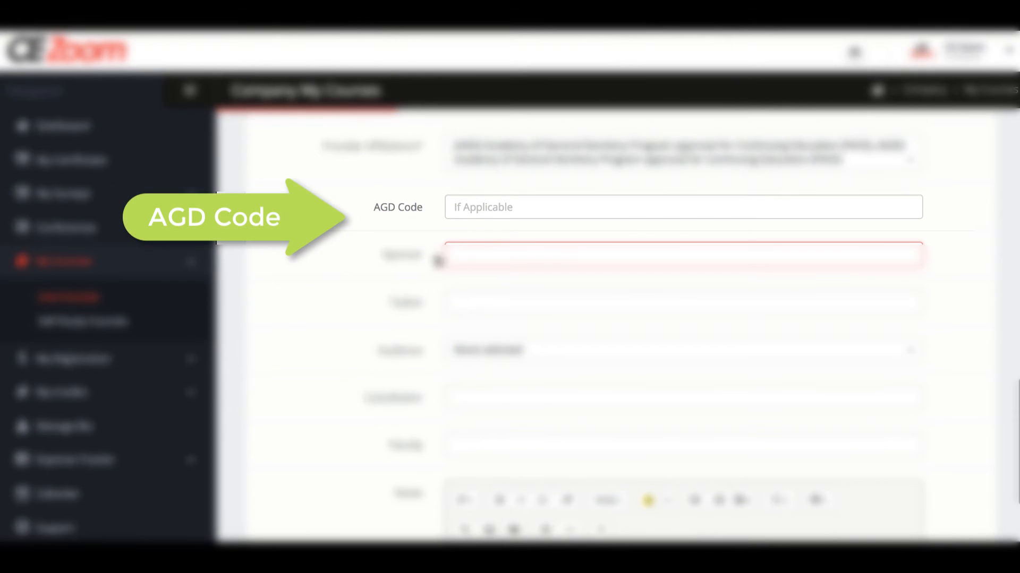
Enter AGD code 555, sponsor Crest, and tuition $125-$375.
{"action": "left_click", "coordinate": [461, 204]}
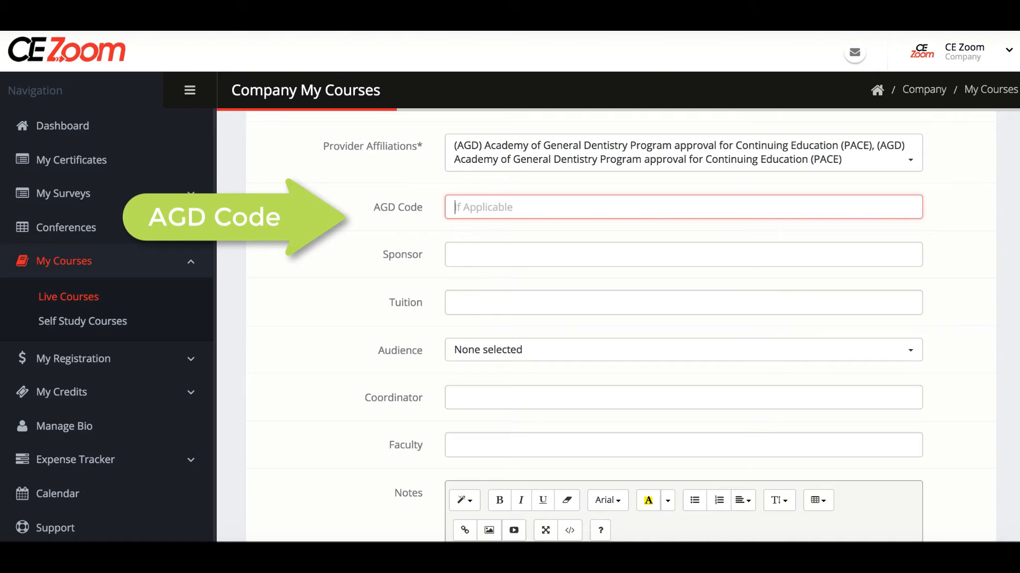
{"action": "type", "text": "555"}
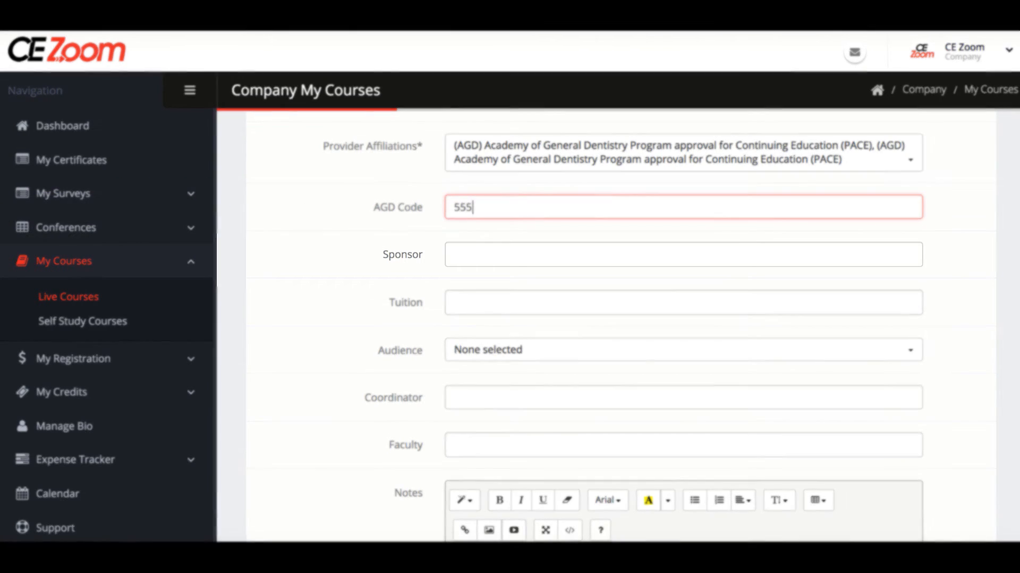
{"action": "left_click", "coordinate": [447, 252]}
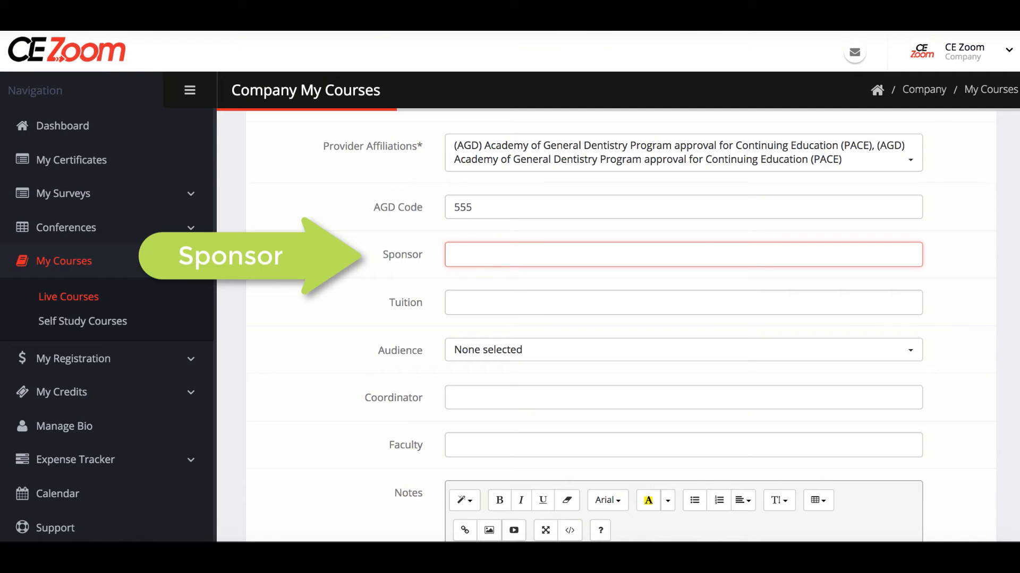
{"action": "type", "text": "Crest"}
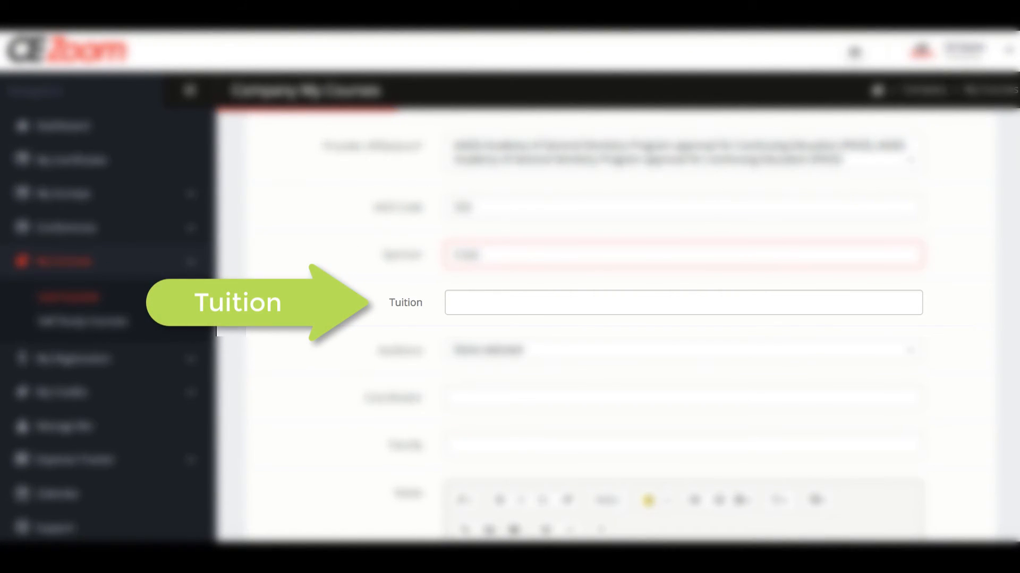
{"action": "left_click", "coordinate": [446, 306]}
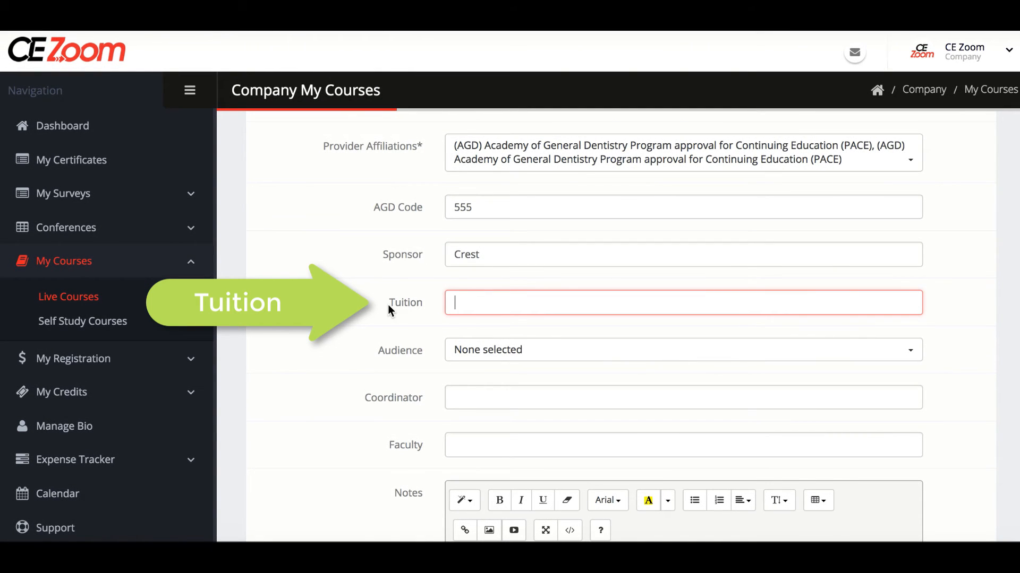
{"action": "type", "text": "$65.00"}
{"action": "type", "text": "$125-$375"}
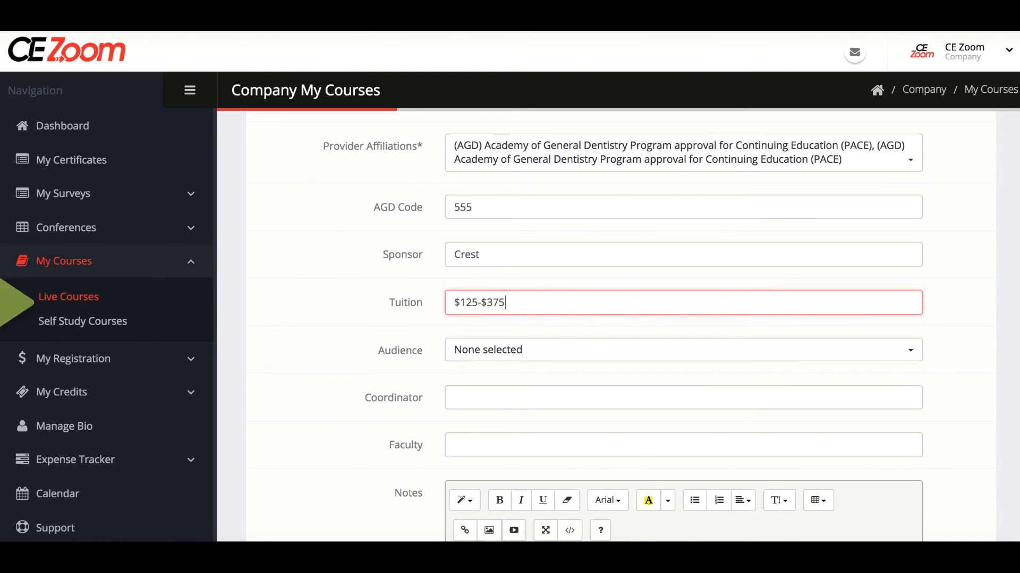
{"action": "left_click", "coordinate": [539, 357]}
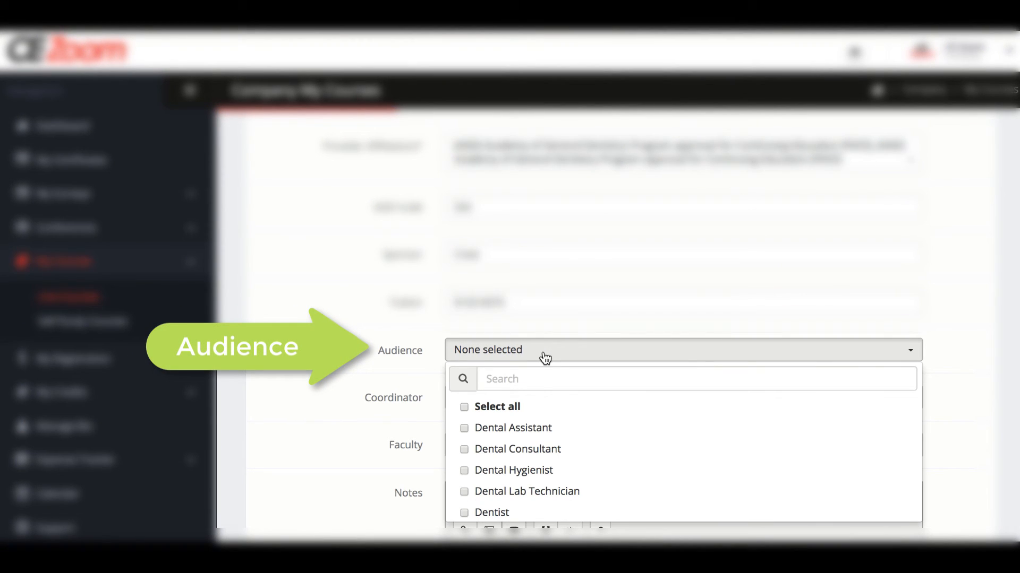
Select all audiences except Dental Lab Technician and enter the coordinator's full name.
{"action": "left_click", "coordinate": [465, 406]}
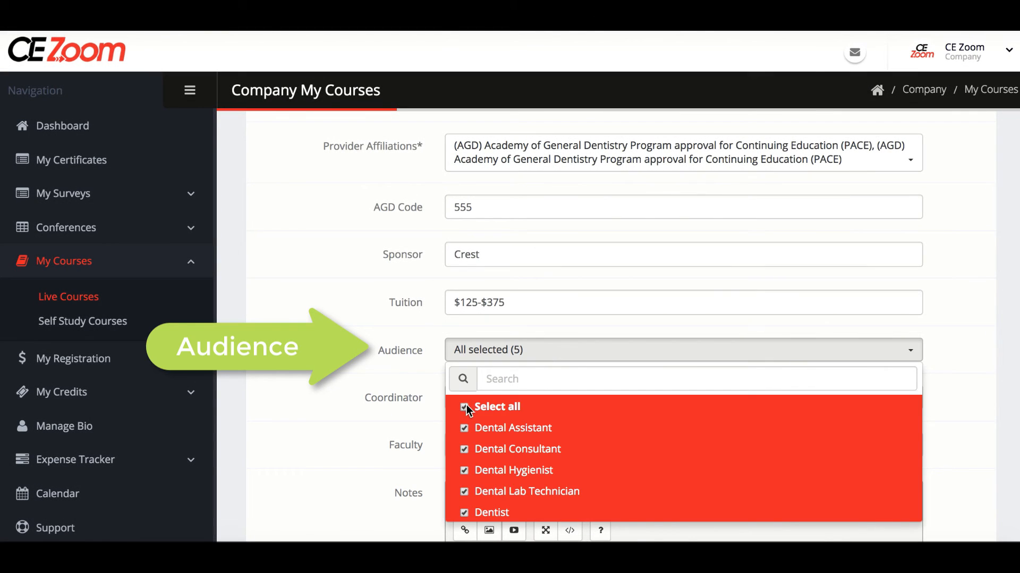
{"action": "left_click", "coordinate": [464, 492]}
{"action": "left_click", "coordinate": [455, 401]}
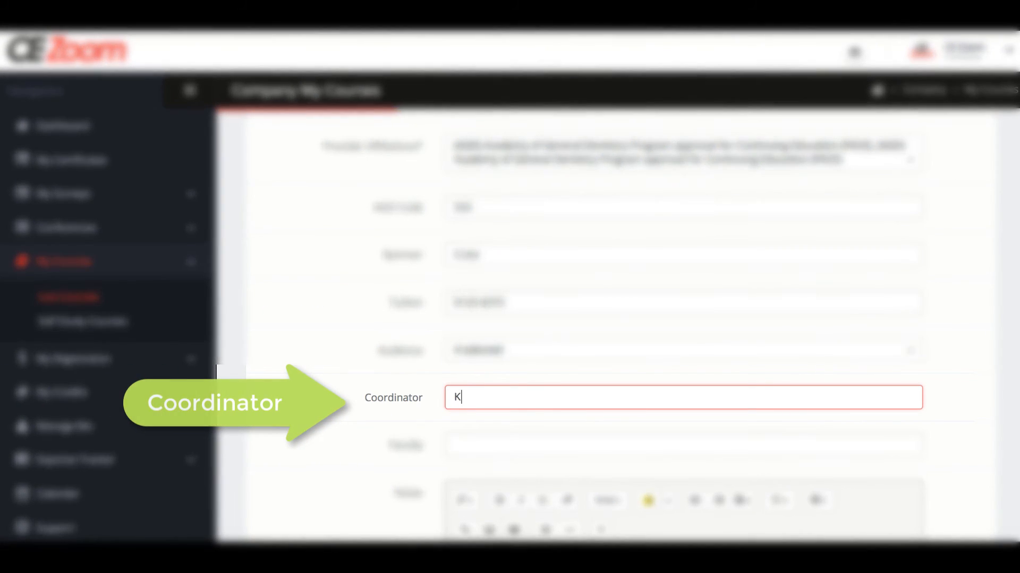
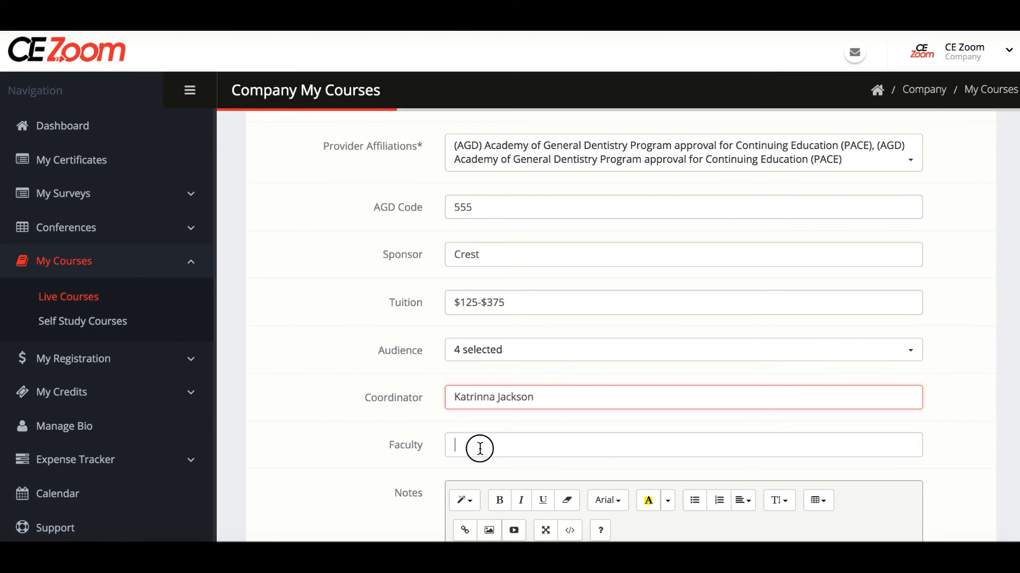
{"action": "left_click", "coordinate": [478, 446]}
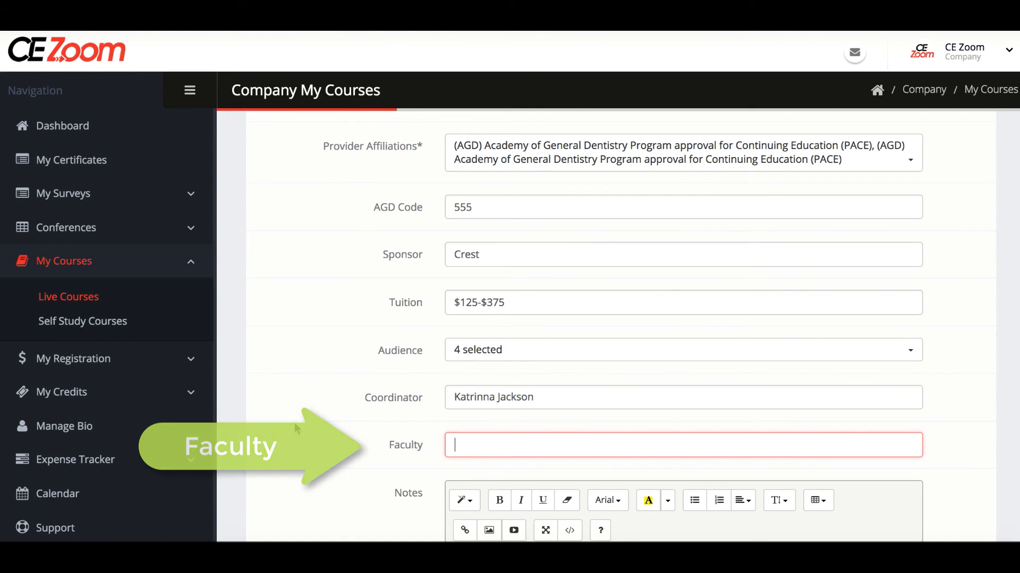
Add the note 'Please bring these supplies' and save the new course.
{"action": "scroll", "coordinate": [295, 426], "scroll_direction": "down", "scroll_amount": 3}
{"action": "scroll", "coordinate": [296, 426], "scroll_direction": "down", "scroll_amount": 1}
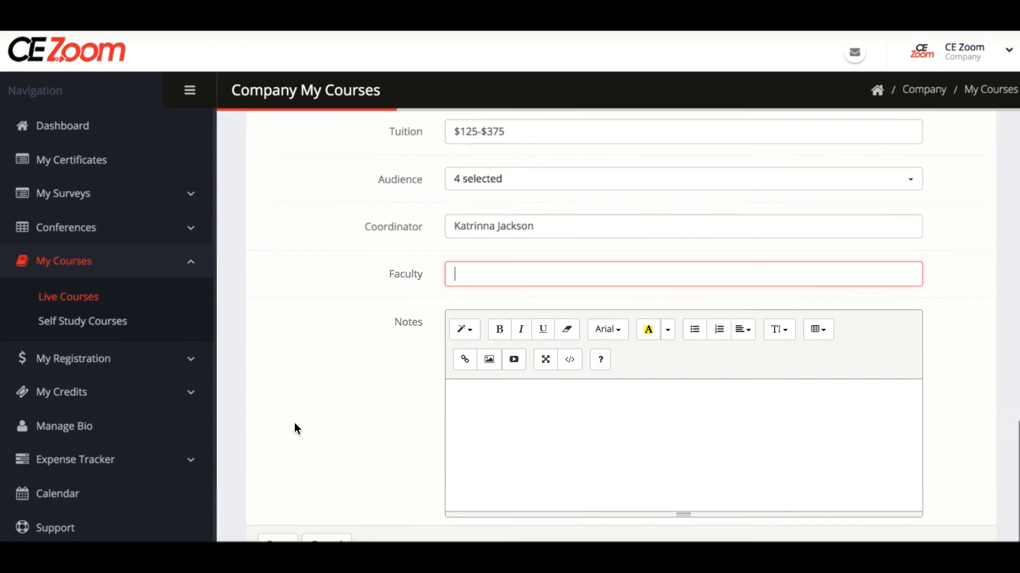
{"action": "left_click", "coordinate": [484, 364]}
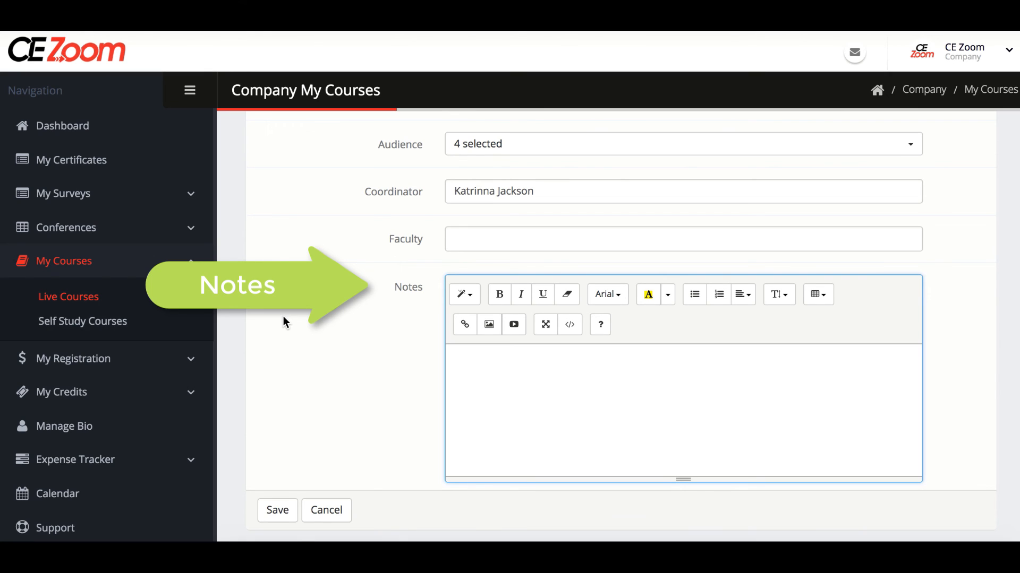
{"action": "type", "text": "Please bring thes"}
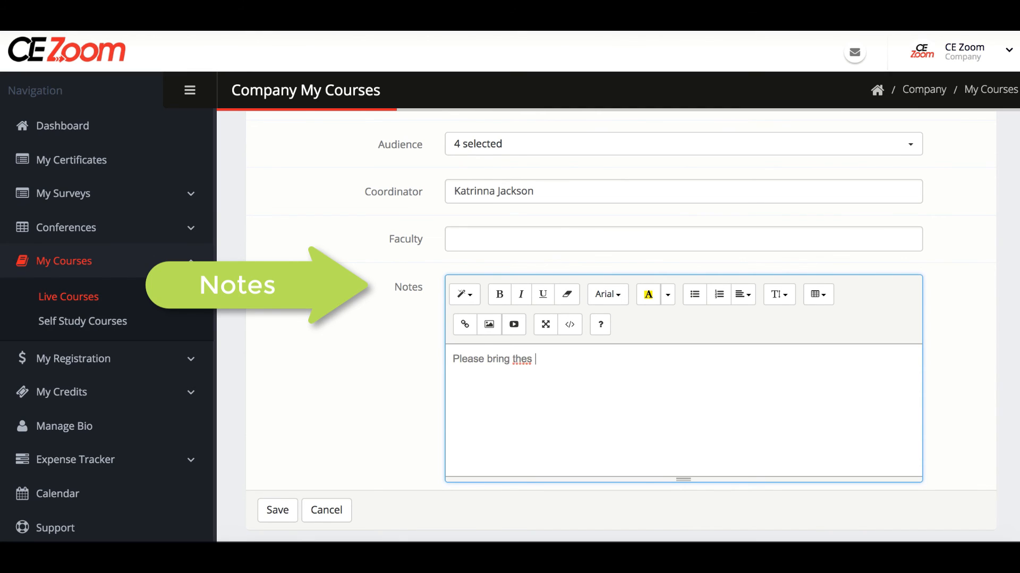
{"action": "type", "text": "e supplies"}
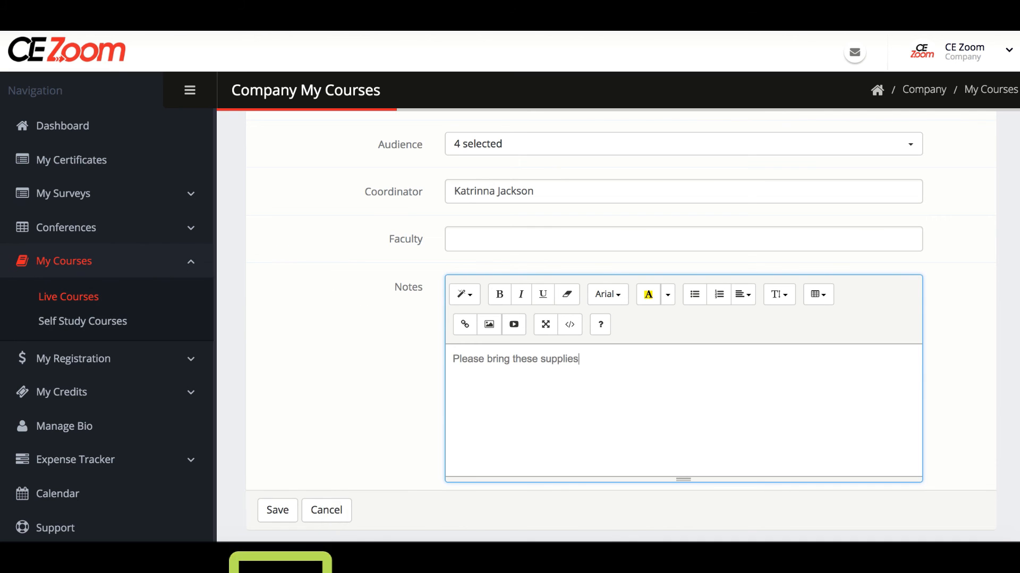
{"action": "scroll", "coordinate": [286, 494], "scroll_direction": "down", "scroll_amount": 1}
{"action": "left_click", "coordinate": [284, 494]}
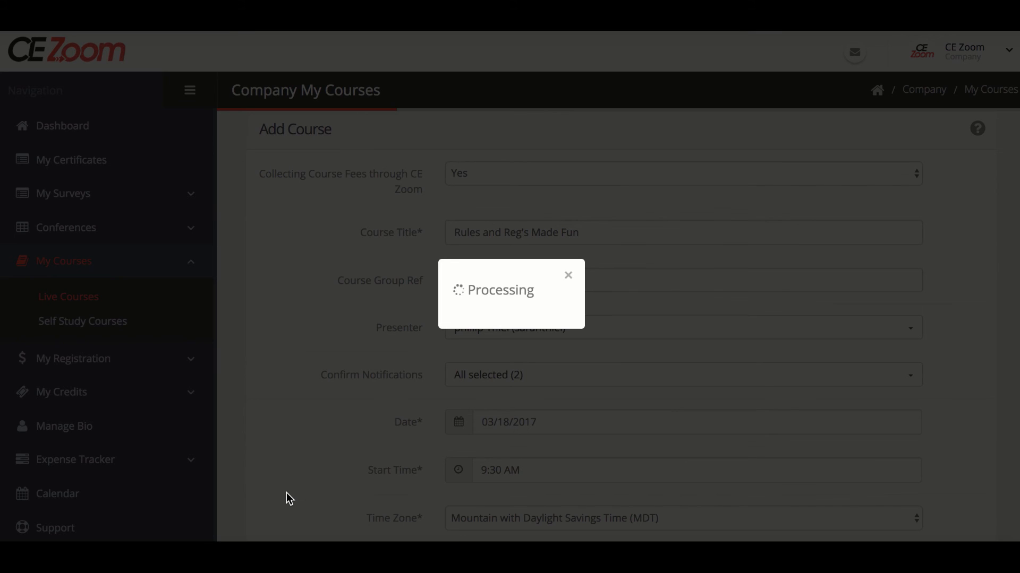